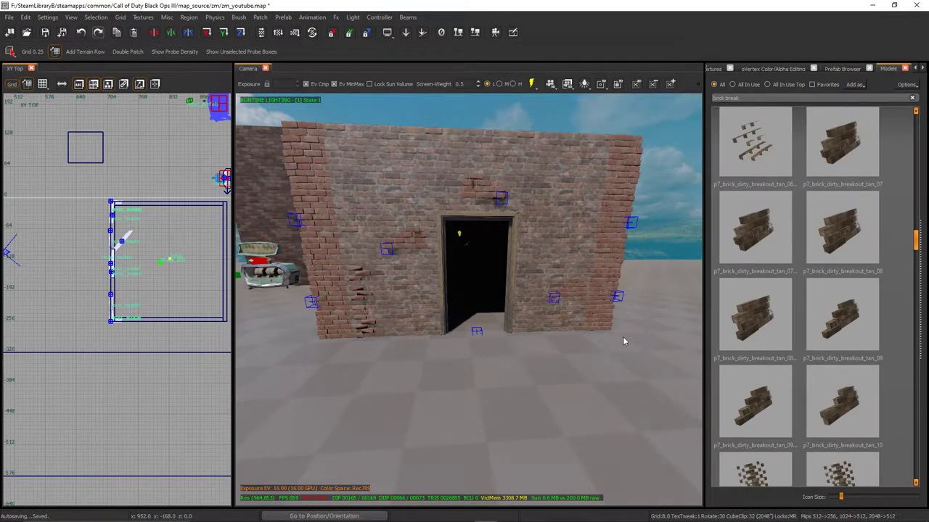
Step: Examine the brick room and its doorway in the map, along with the Ambient Rooms wiki instructions
right_drag(600, 327, 624, 334)
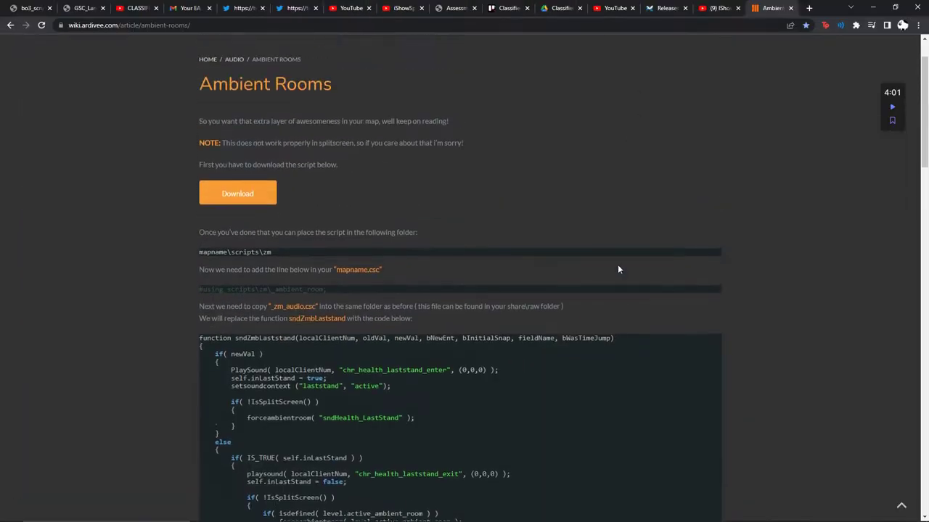
drag(198, 183, 414, 214)
click(414, 215)
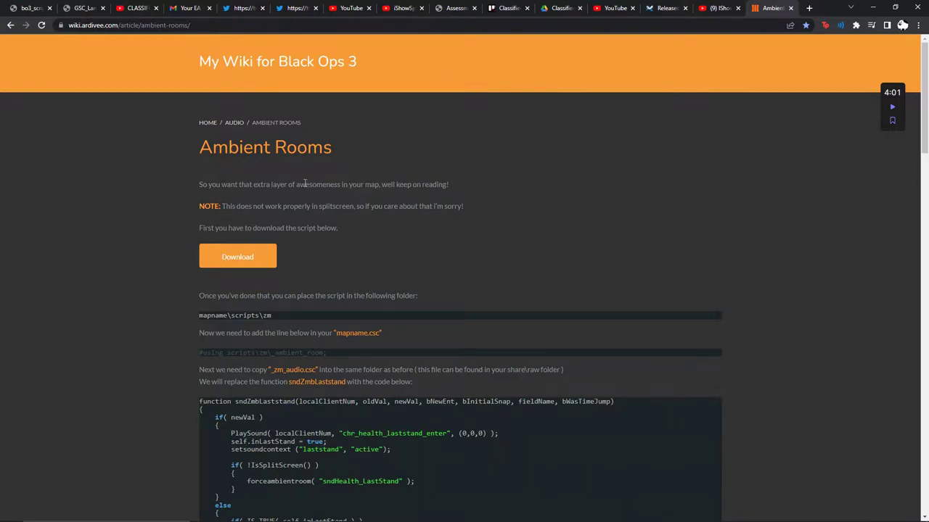
drag(271, 315, 199, 315)
click(298, 314)
scroll(501, 231, down, 1)
scroll(508, 233, up, 1)
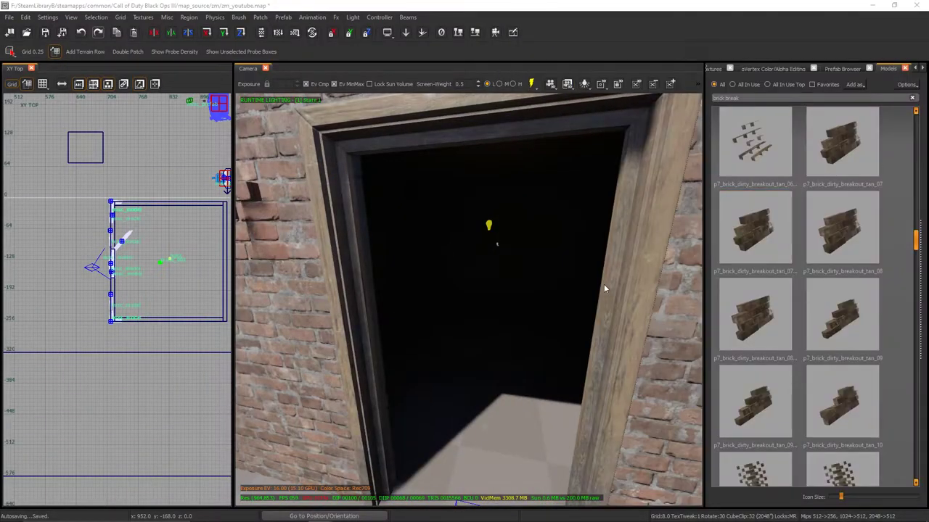
right_drag(604, 284, 431, 308)
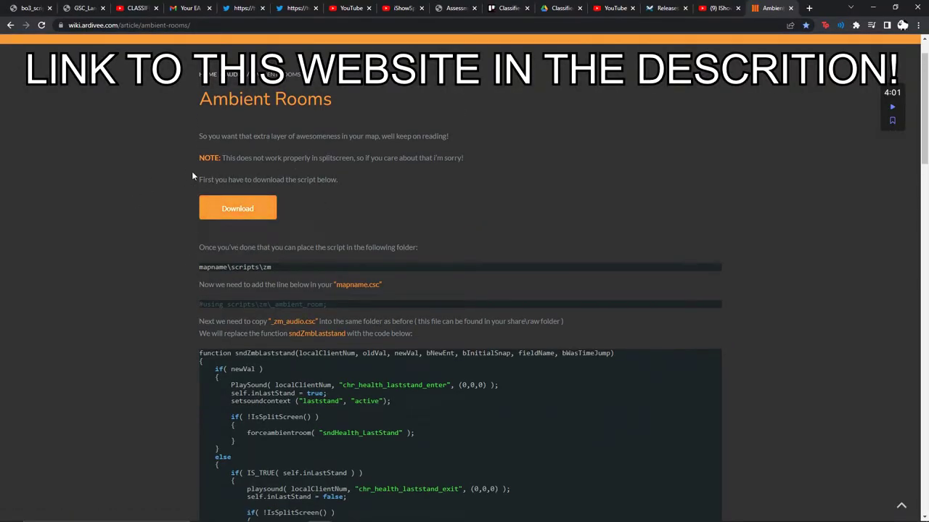
Step: Download the _ambient_room.csc script from the wiki, bring up the Downloads folder, and check the destination path mapname\scripts\zm on the page
click(235, 211)
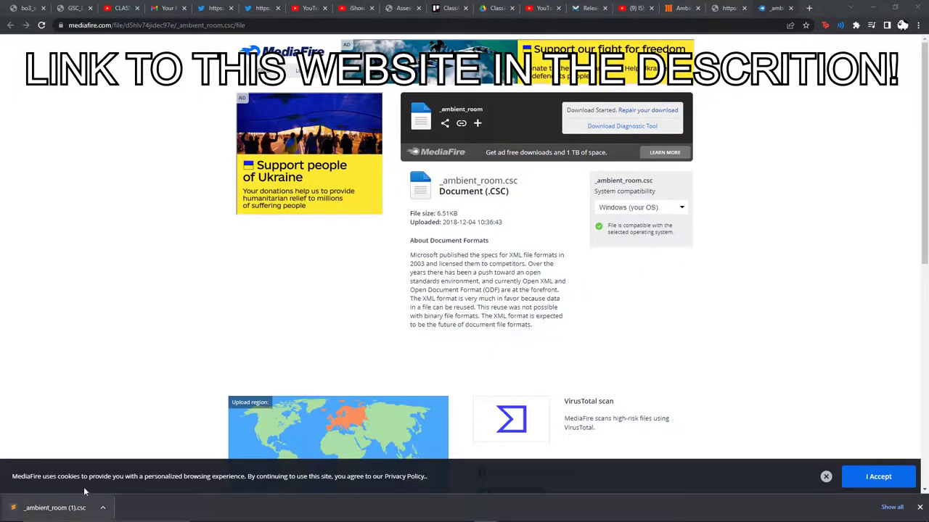
mouse_move(272, 497)
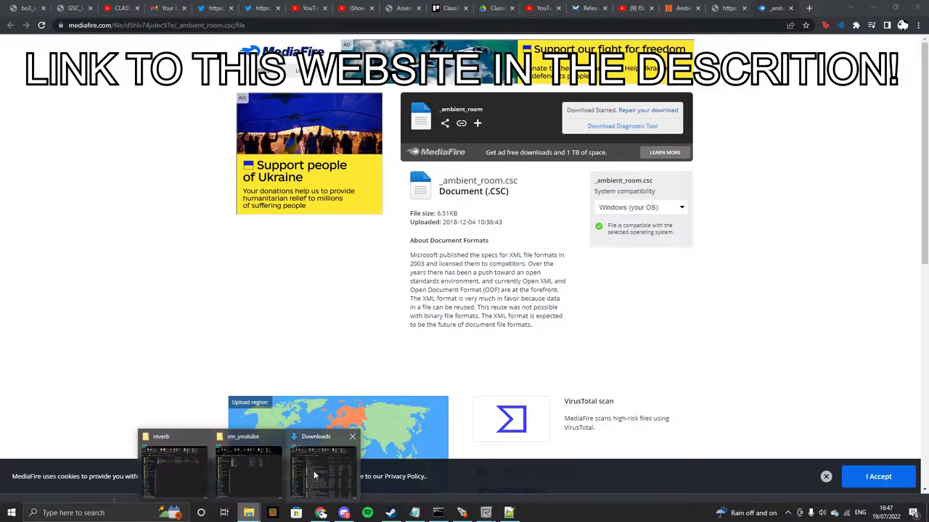
click(335, 473)
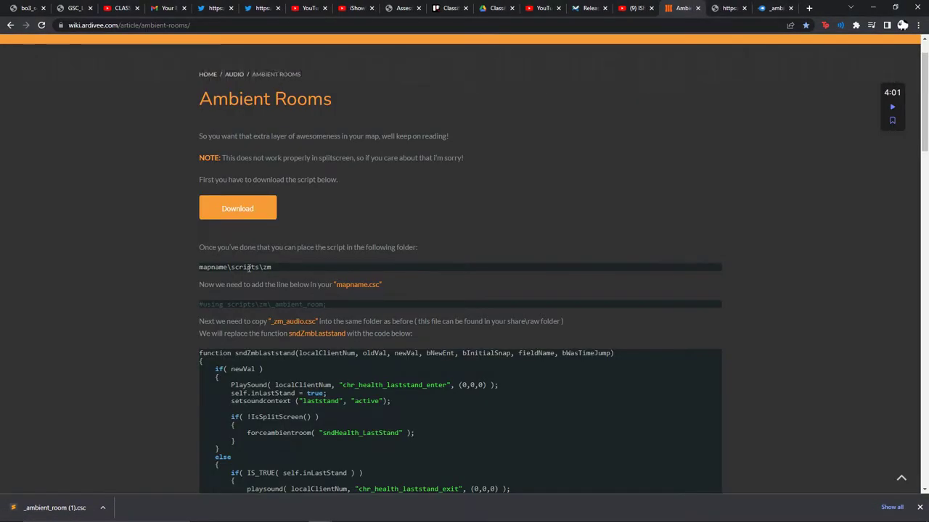
drag(271, 267, 198, 267)
click(245, 274)
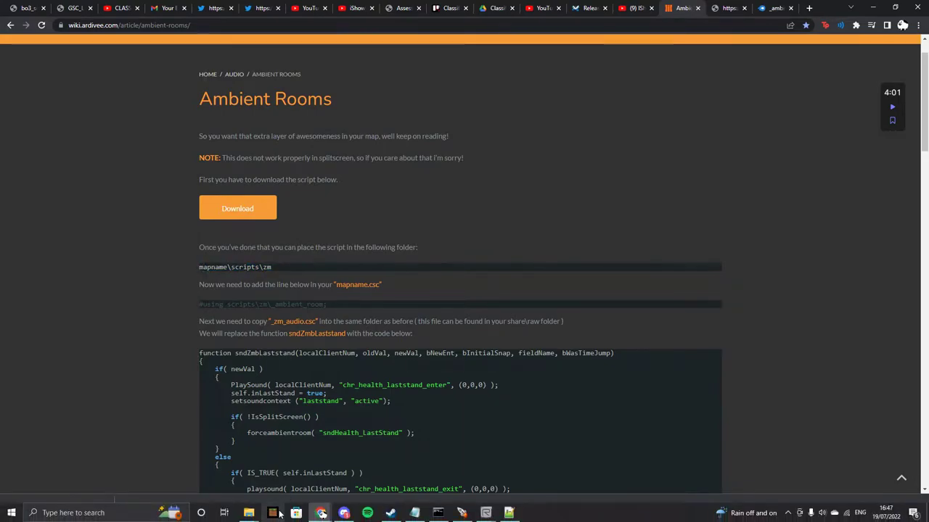
Step: Open the scripts\zm folder inside the zm_youtube usermap folder in File Explorer
mouse_move(249, 513)
click(253, 472)
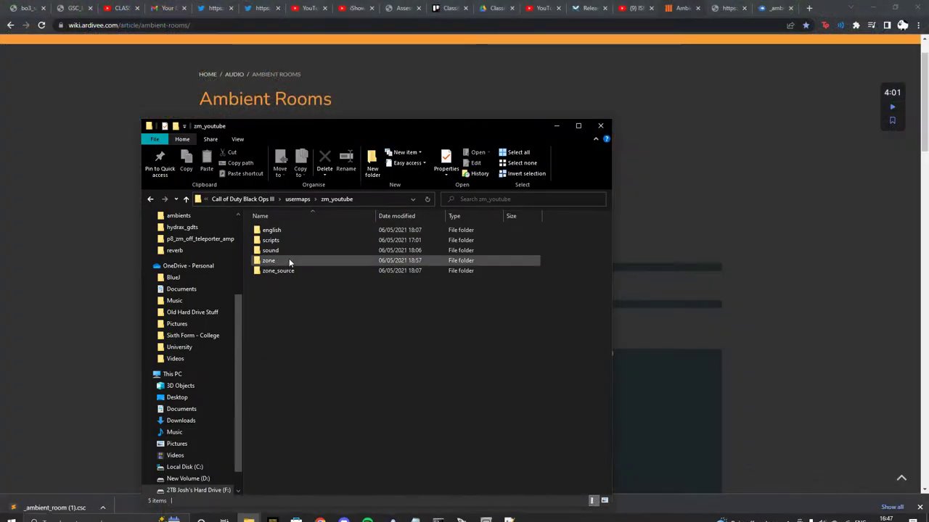
double_click(280, 240)
double_click(300, 229)
drag(341, 322, 328, 261)
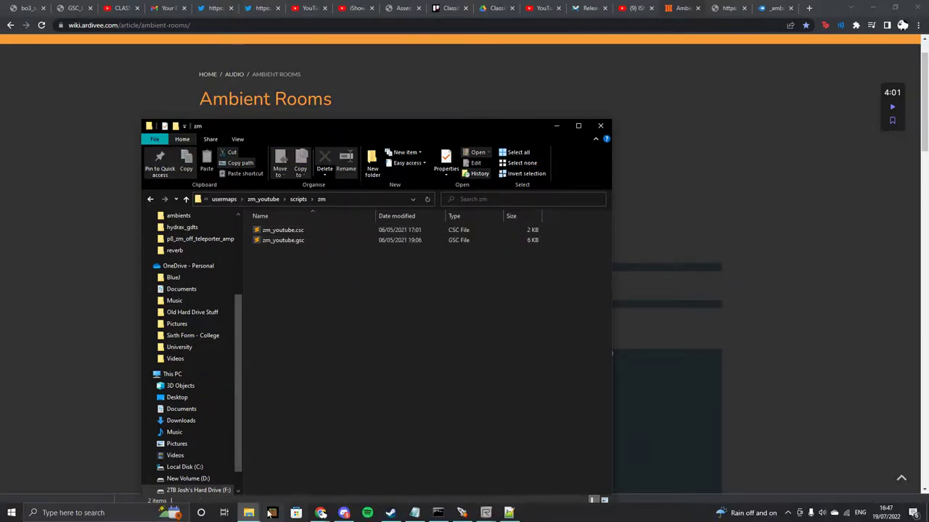
Step: Browse the other Explorer window from reverb to share\raw\scripts\zm, and minimise it
mouse_move(248, 513)
click(198, 482)
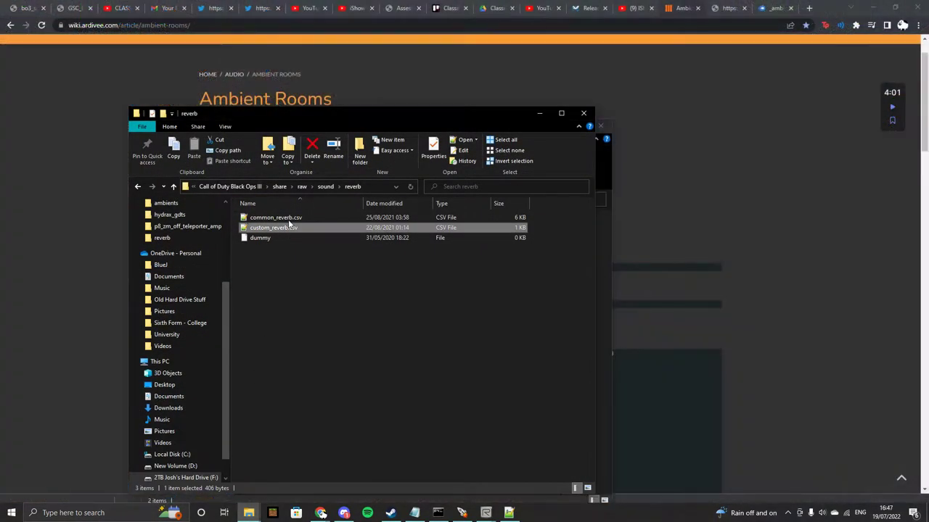
click(302, 187)
scroll(280, 401, down, 3)
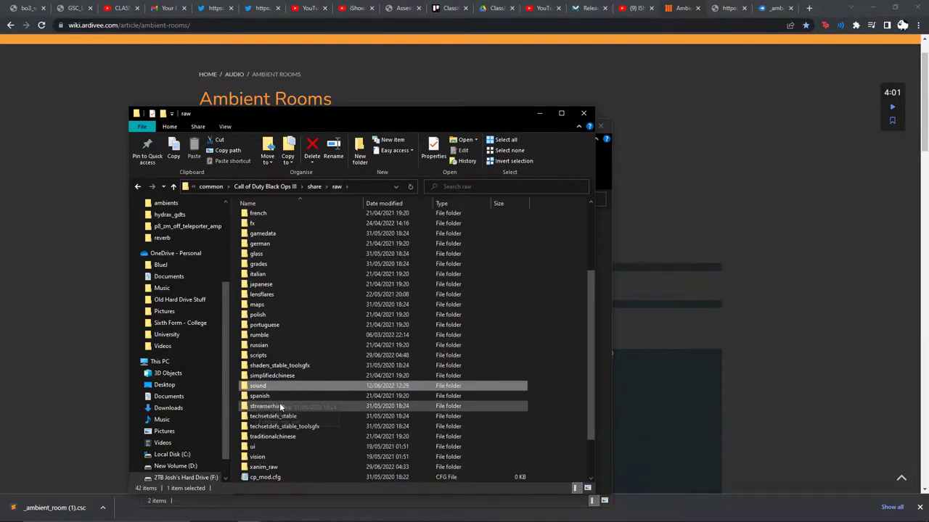
double_click(297, 362)
double_click(268, 330)
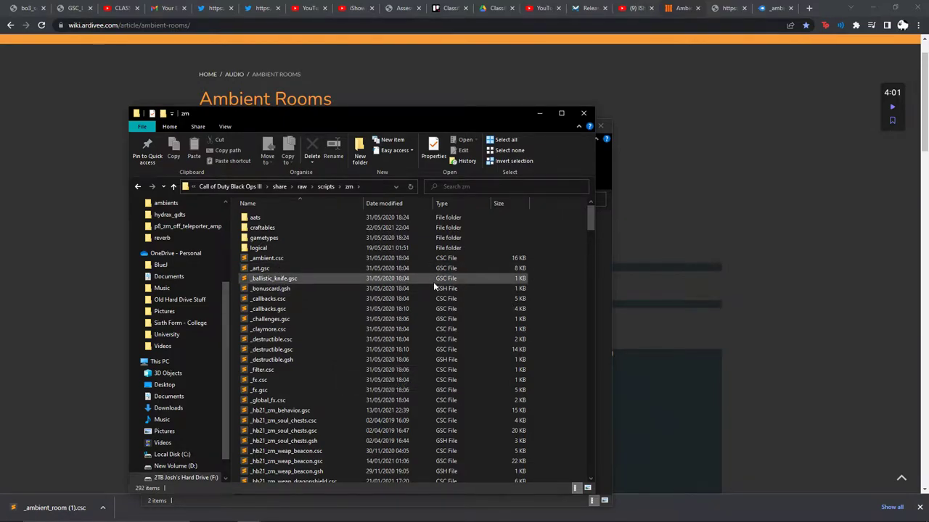
click(539, 113)
Step: Paste the downloaded script into the map's scripts\zm folder and rename it to _ambient_room.csc
drag(386, 311, 336, 258)
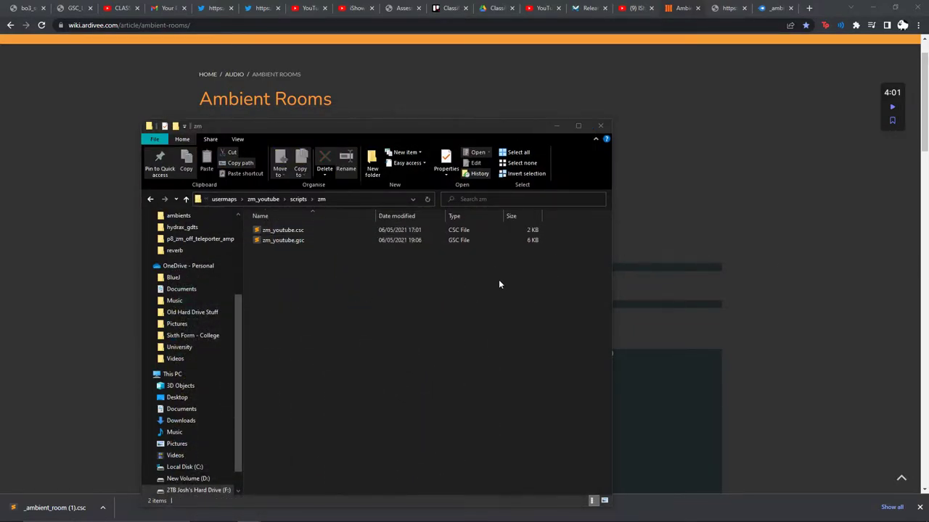
click(385, 292)
key(ctrl+v)
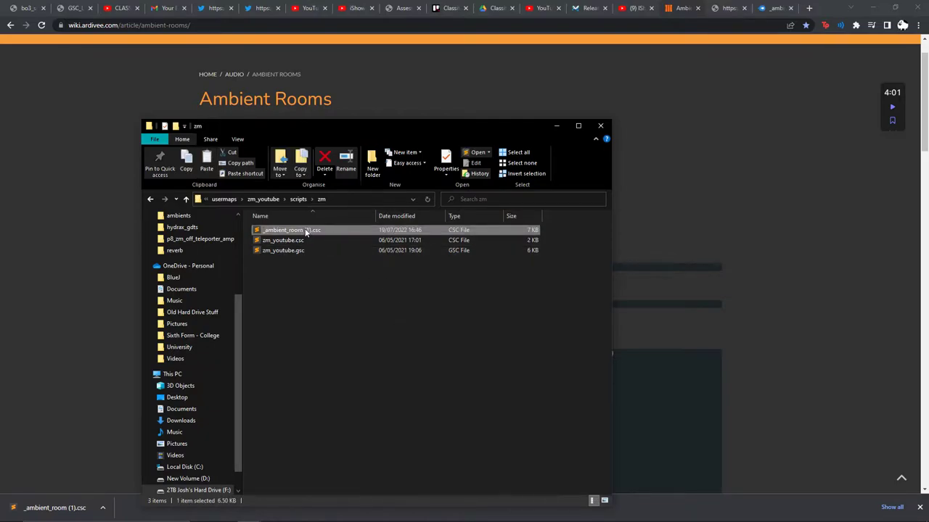
click(306, 231)
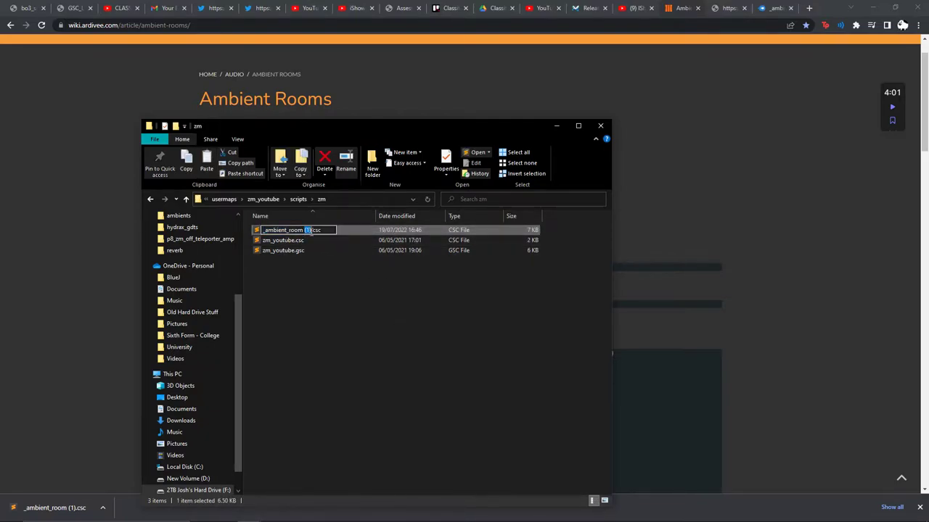
key(BackSpace)
key(BackSpace)
key(Return)
drag(343, 129, 641, 78)
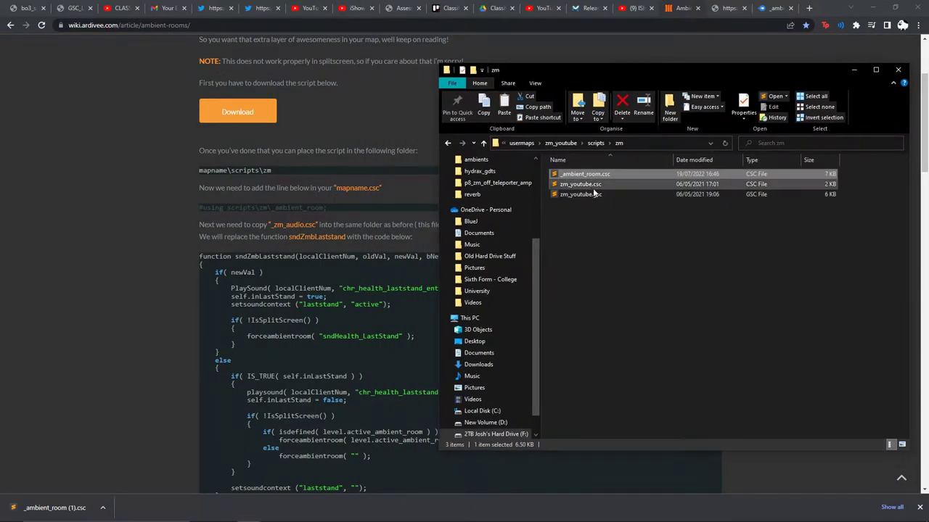
Step: Copy the line "#using scripts\zm\_ambient_room;" from the wiki page and open the map's zm_youtube.csc in Sublime Text
triple_click(355, 207)
key(ctrl+c)
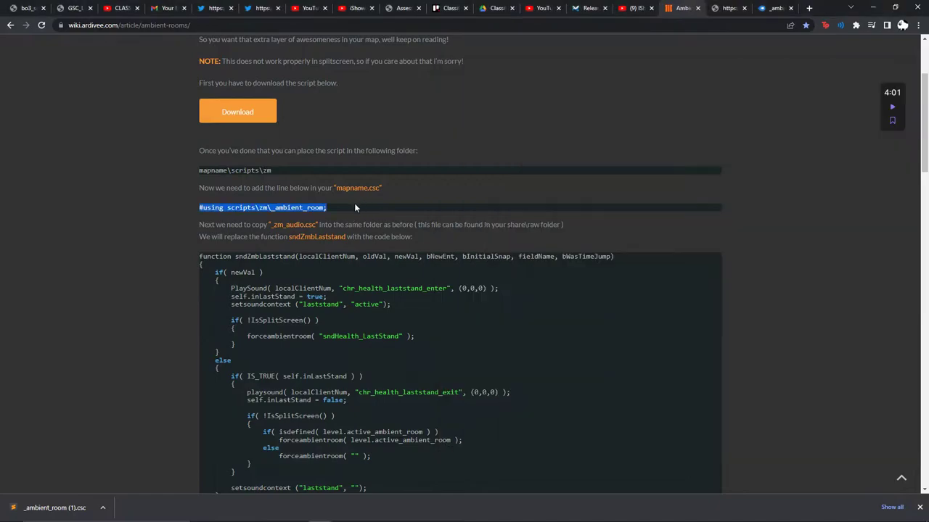
key(alt+Tab)
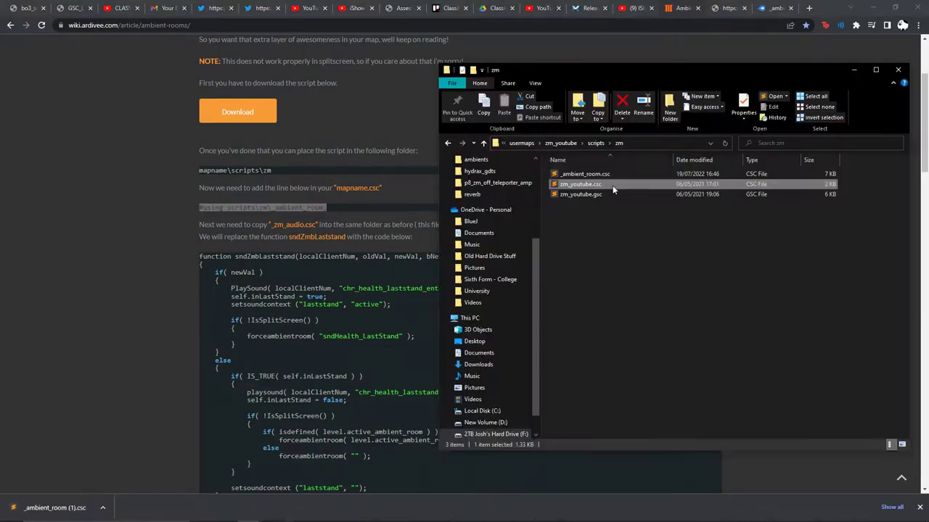
double_click(614, 186)
Step: Add "#using scripts\zm\_ambient_room;" below the zm_usermap line in zm_youtube.csc, separated by a blank line, and minimise the editor
click(337, 316)
key(Return)
key(Return)
key(ctrl+v)
drag(348, 328, 227, 328)
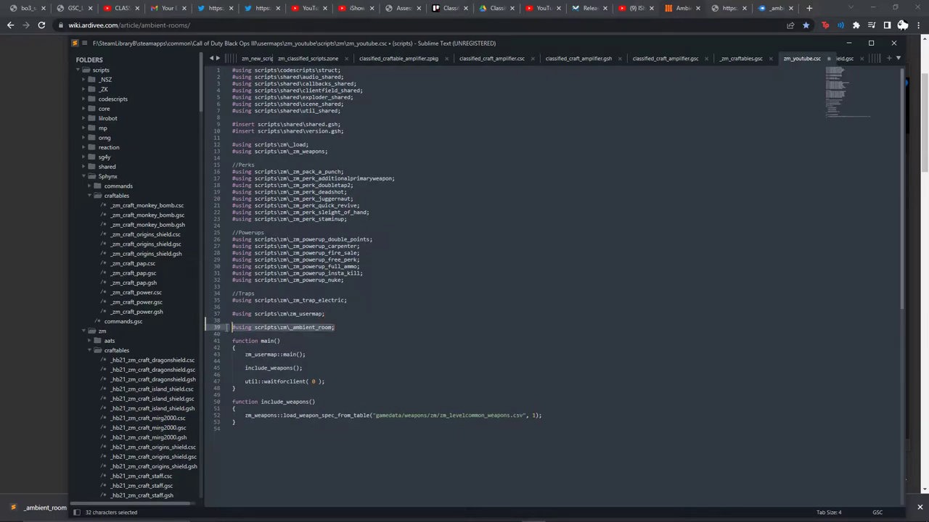
click(339, 312)
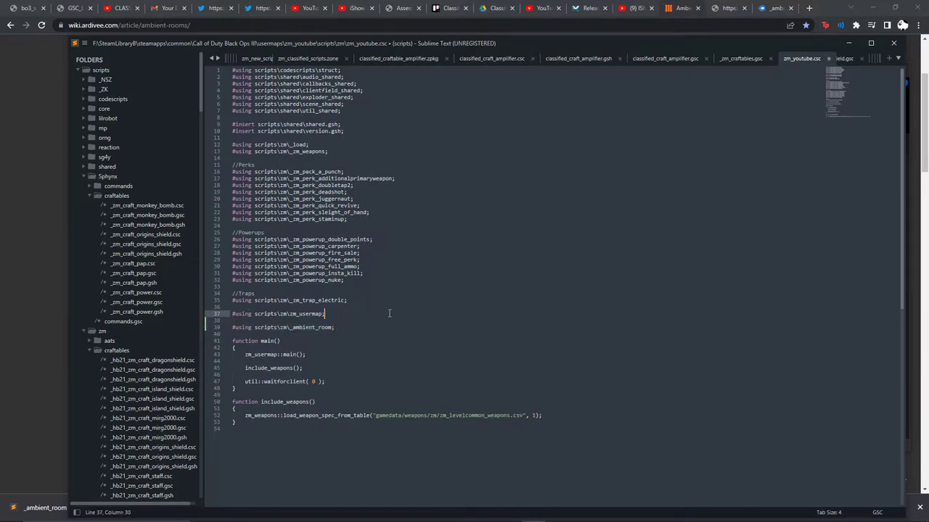
click(849, 42)
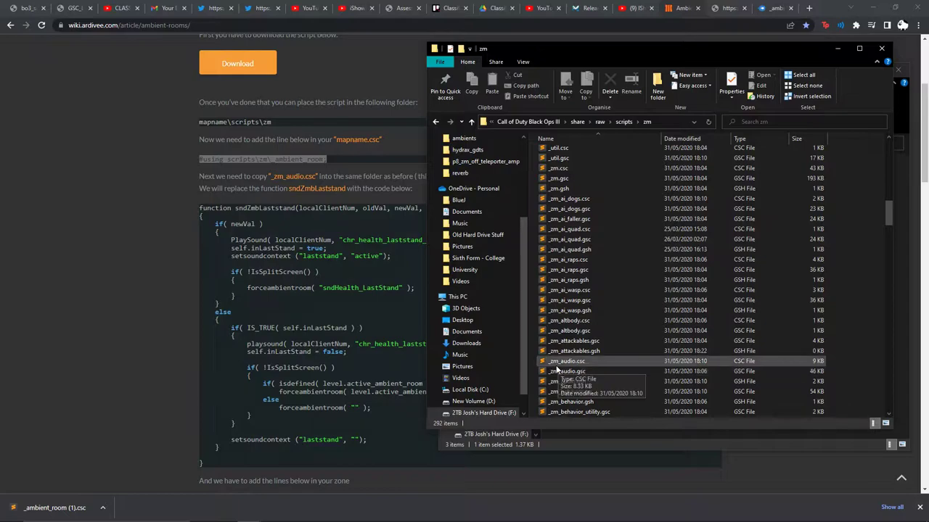
Step: Copy _zm_audio.csc from share\raw\scripts\zm into the zm_youtube map's scripts\zm folder
click(561, 363)
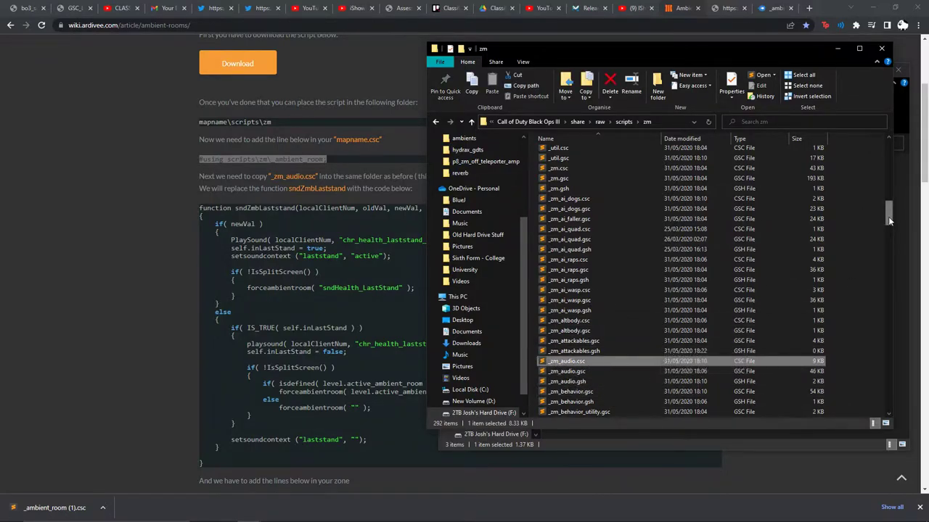
scroll(595, 290, up, 20)
drag(888, 152, 888, 213)
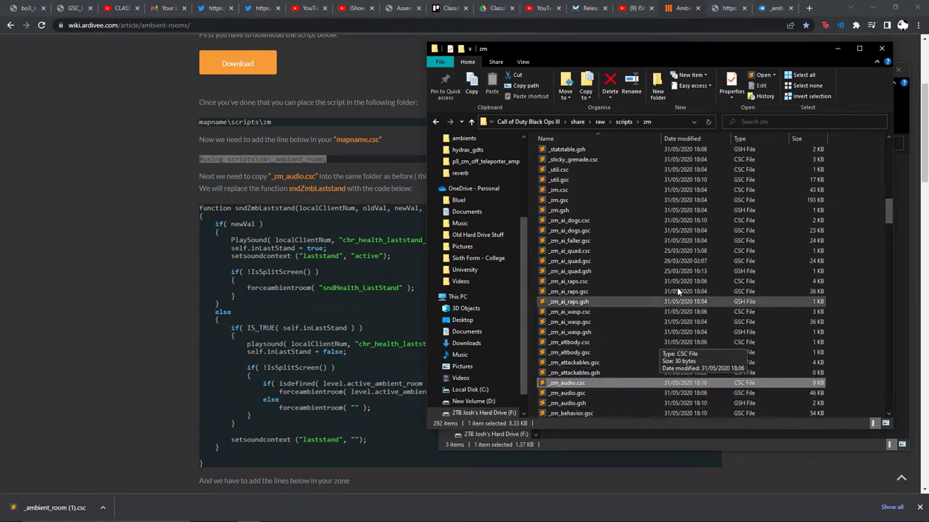
click(837, 49)
click(590, 241)
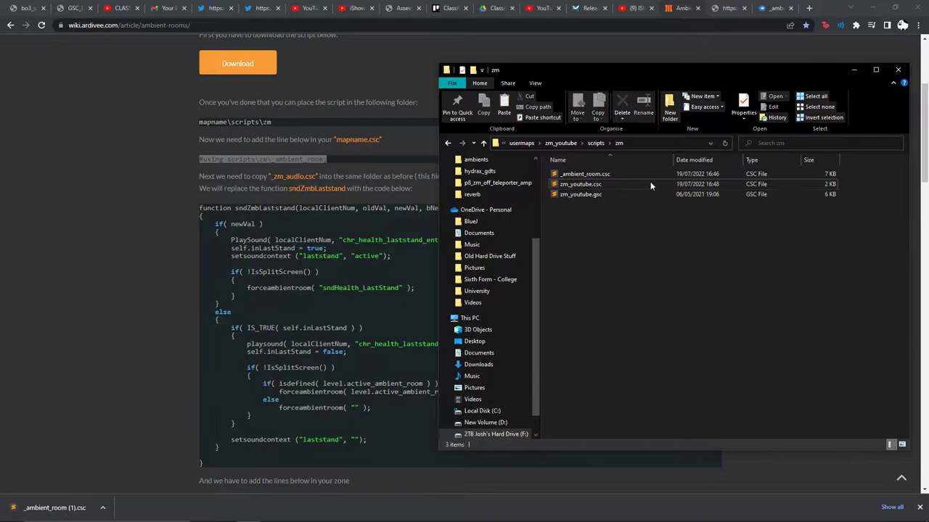
key(ctrl+v)
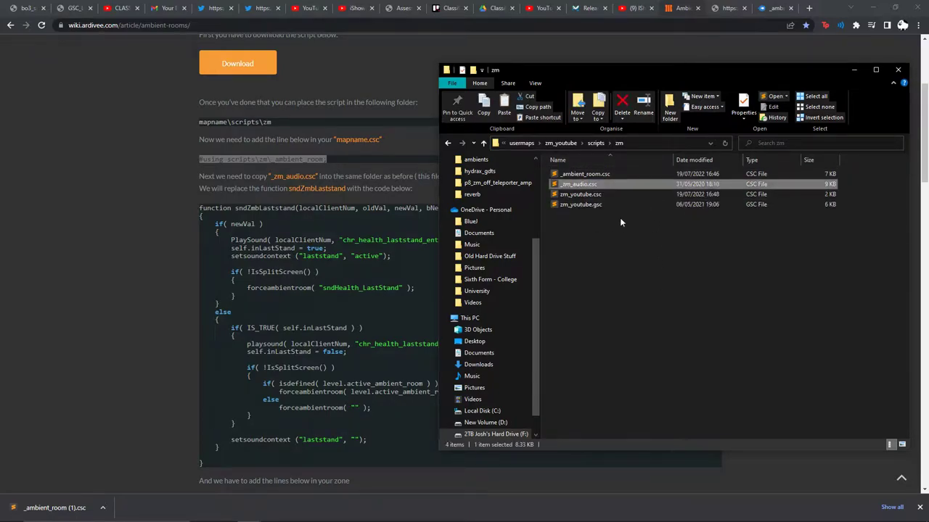
Step: Bring up the map's copy of _zm_audio.csc in Sublime Text and copy the function name sndZmbLaststand from the wiki page
click(297, 305)
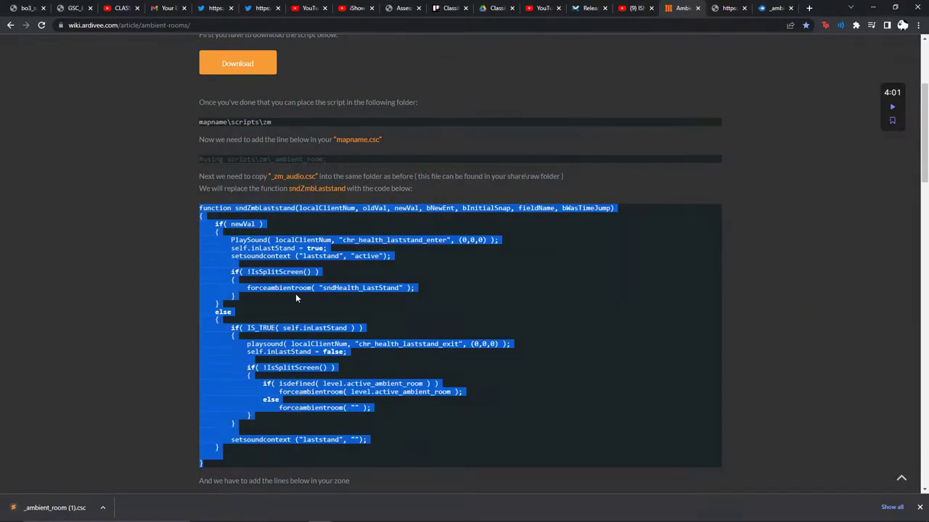
drag(235, 209, 295, 209)
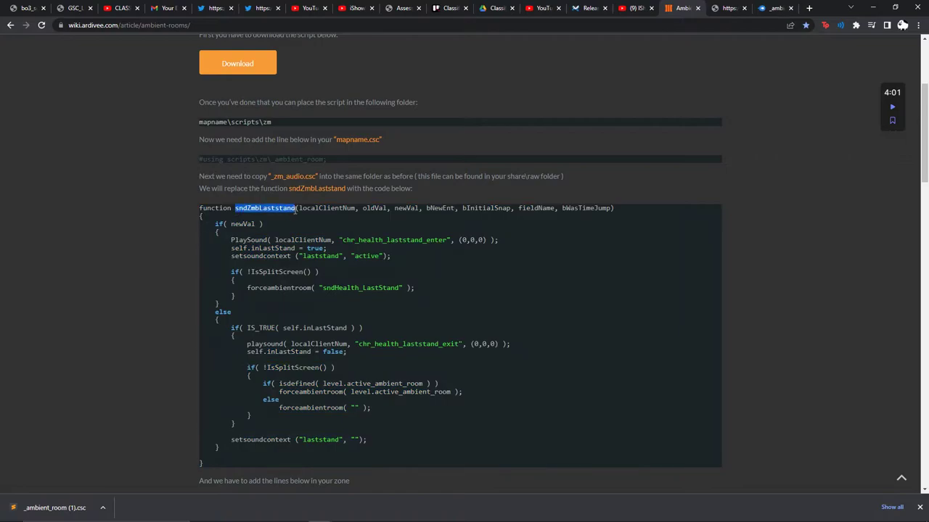
click(533, 513)
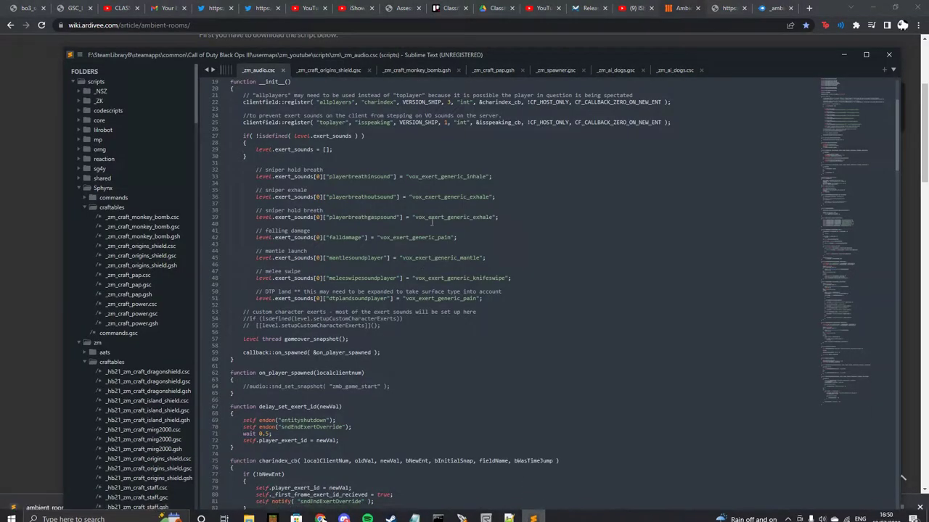
drag(466, 56, 457, 279)
right_click(277, 208)
click(304, 217)
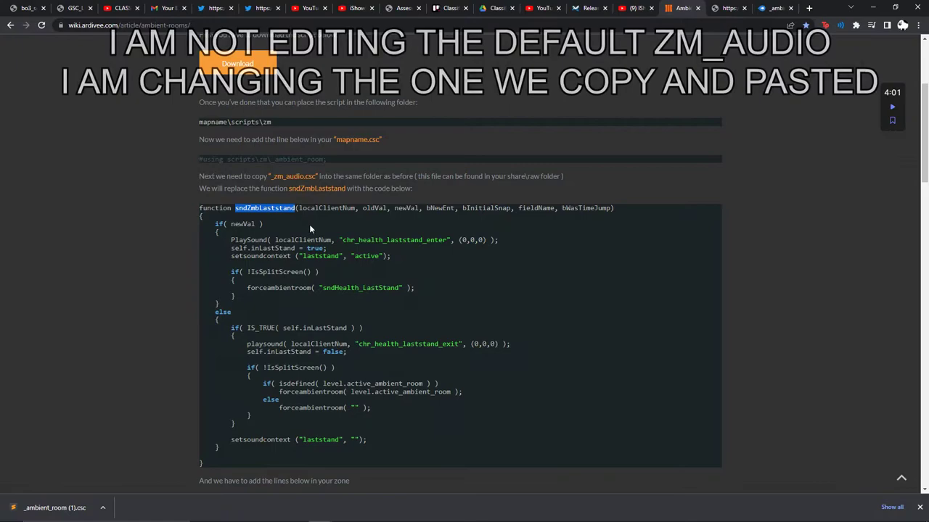
Step: Search the map's _zm_audio.csc for the sndZmbLaststand function
click(531, 513)
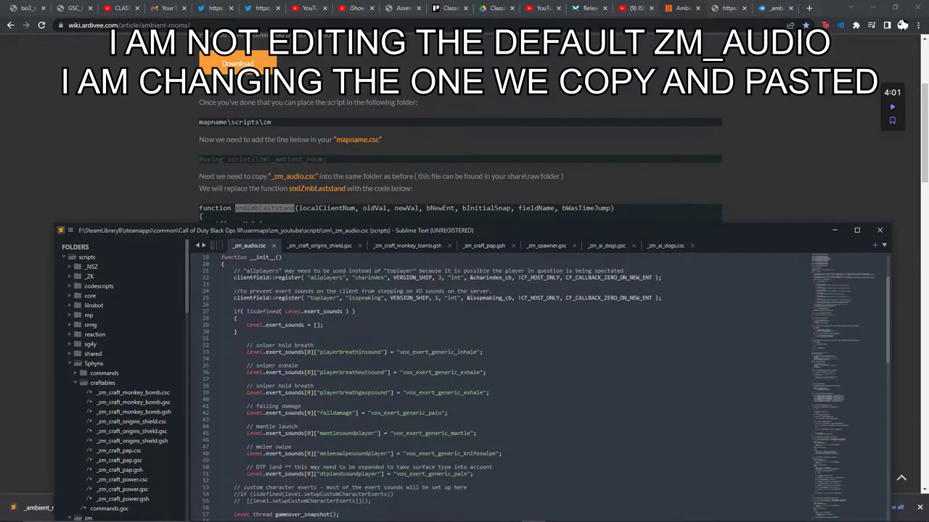
double_click(523, 232)
click(498, 189)
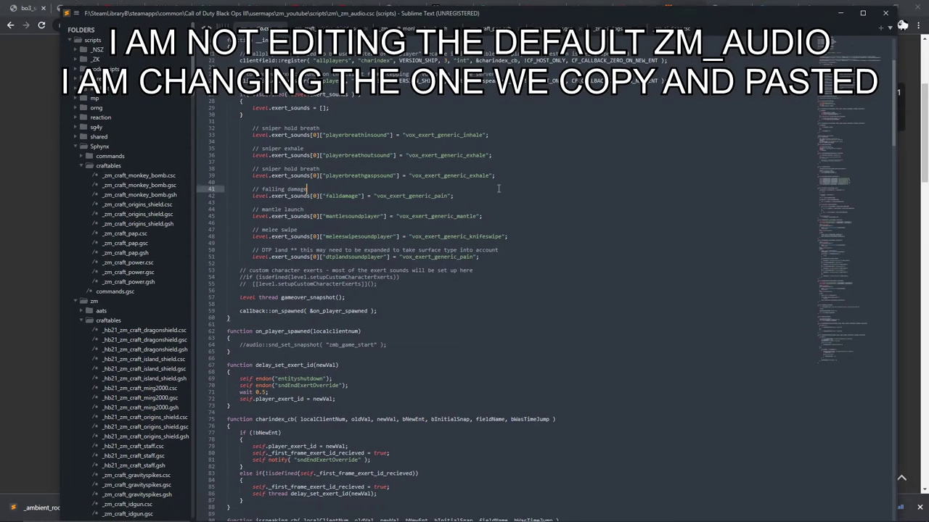
key(ctrl+f)
key(ctrl+v)
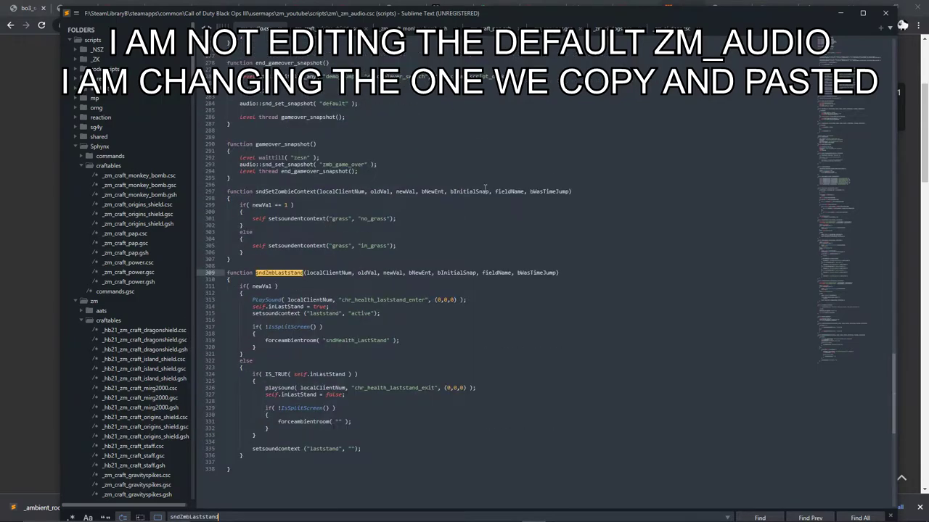
Step: Replace the sndZmbLaststand function in the map's _zm_audio.csc with the version from the wiki page
click(22, 252)
drag(199, 207, 279, 461)
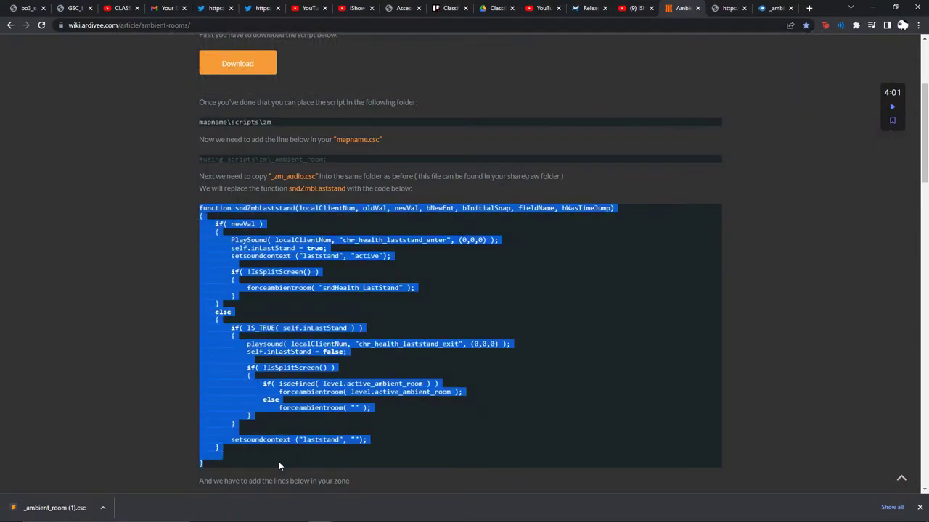
click(531, 511)
drag(490, 20, 493, 34)
drag(495, 47, 496, 22)
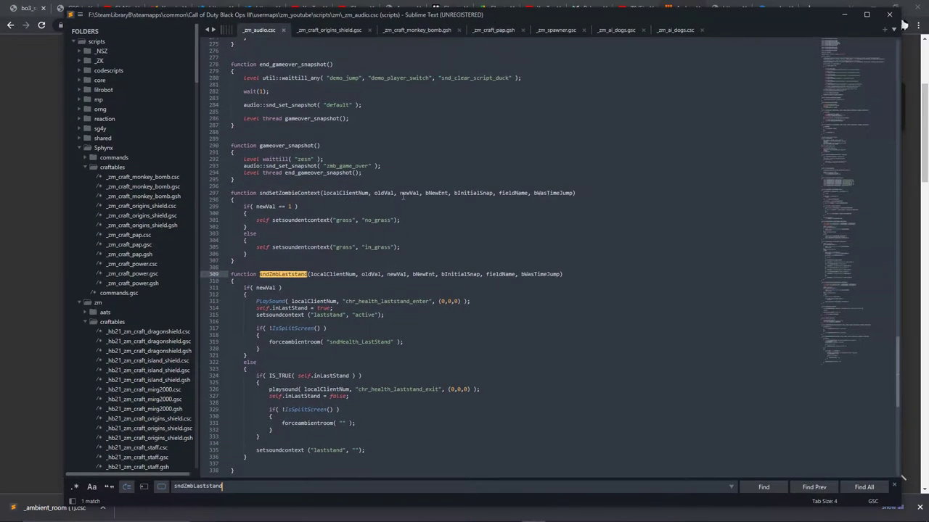
scroll(249, 399, down, 2)
drag(231, 232, 247, 431)
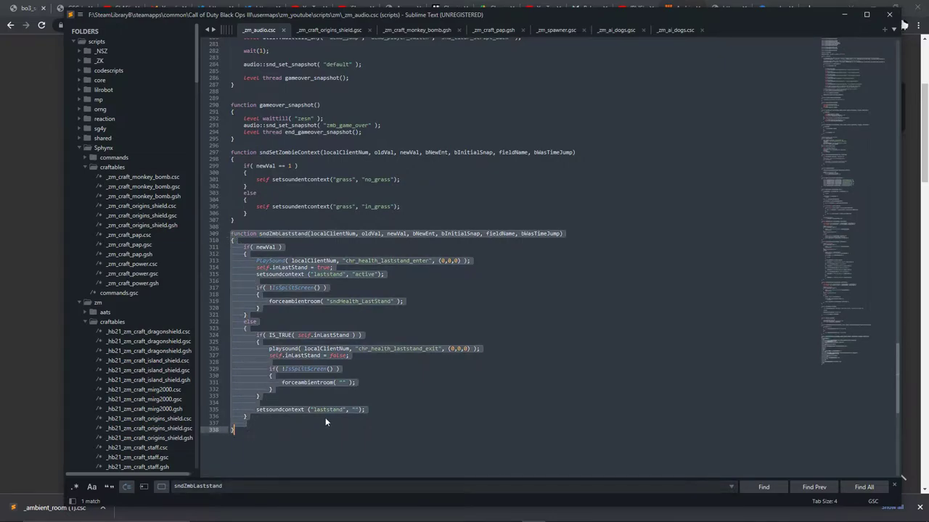
key(ctrl+v)
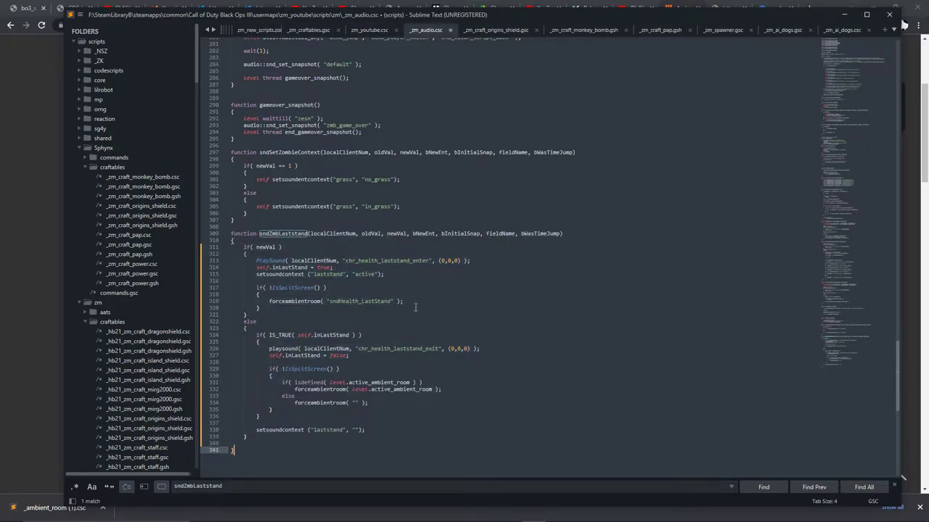
Step: Copy the wiki's three zone lines and open the zm_youtube zone file for editing from the Mod Tools Launcher
key(alt+Tab)
scroll(315, 280, up, 3)
scroll(354, 306, down, 2)
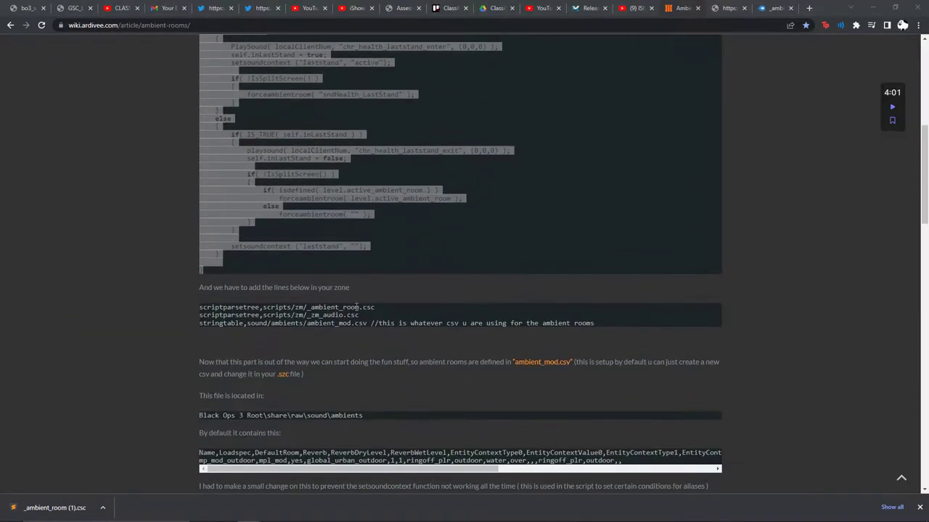
drag(610, 325, 190, 307)
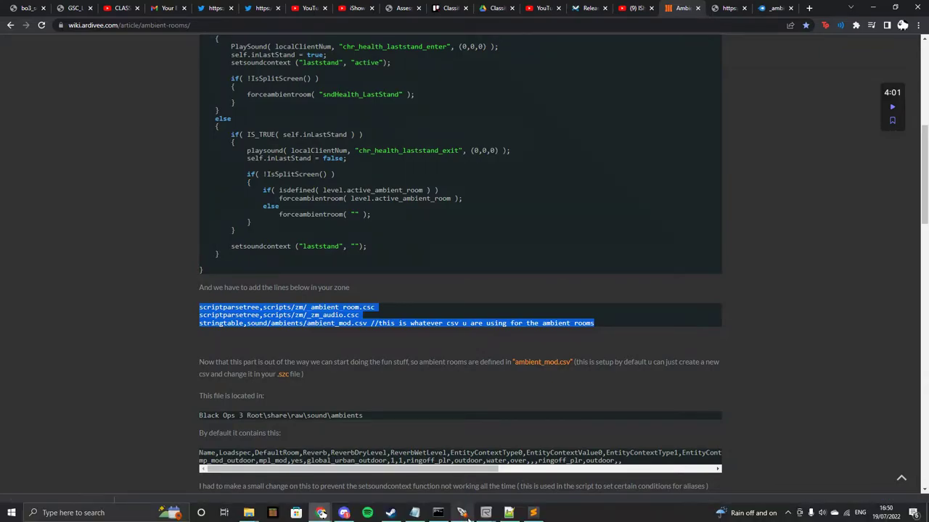
click(467, 517)
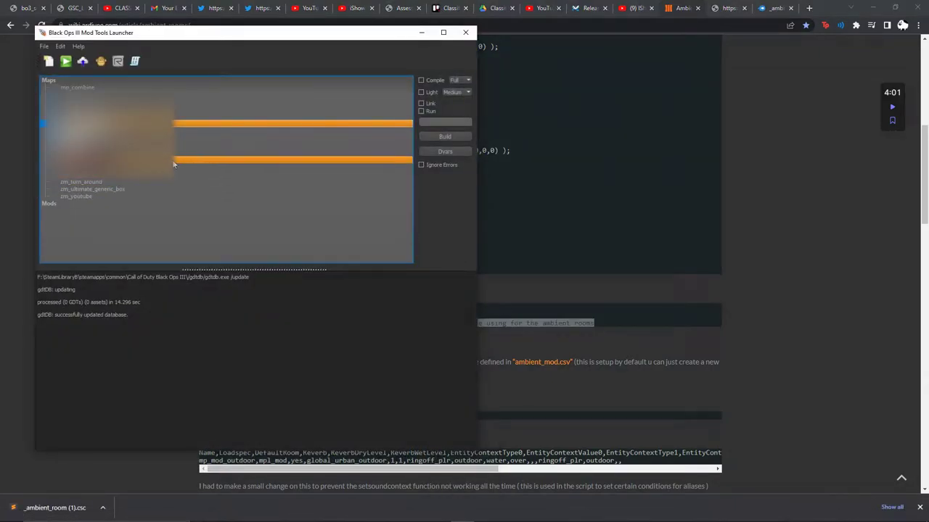
click(106, 195)
right_click(84, 195)
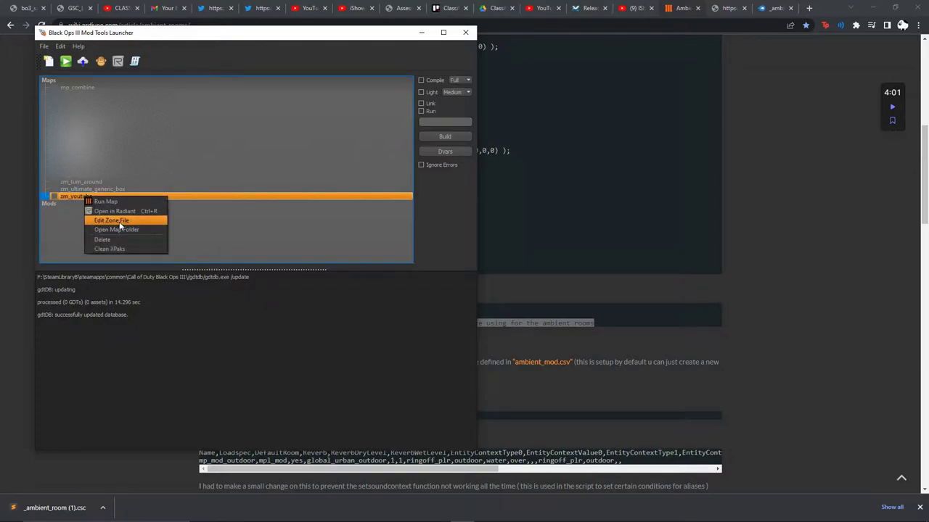
click(119, 222)
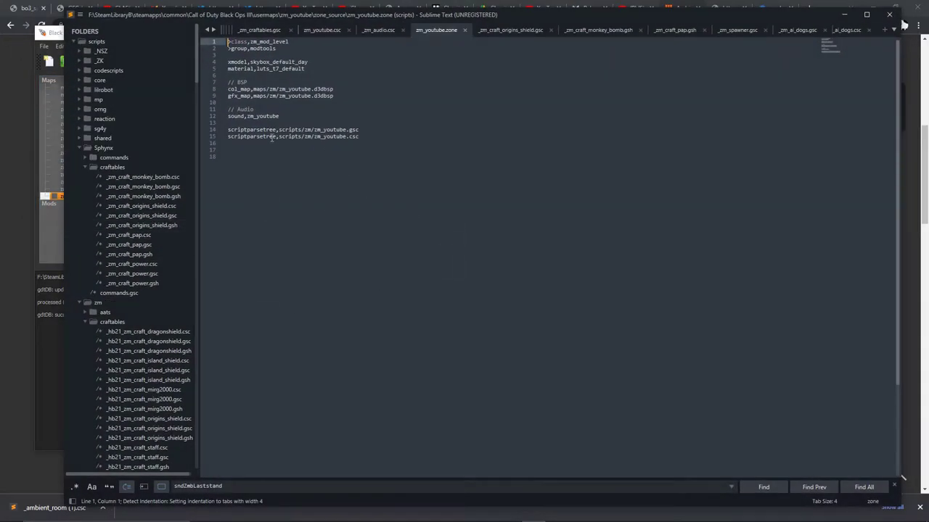
Step: Add the copied _ambient_room.csc, _zm_audio.csc and ambient_mod.csv lines below the existing scriptparsetree entries, separated by one blank line
click(246, 149)
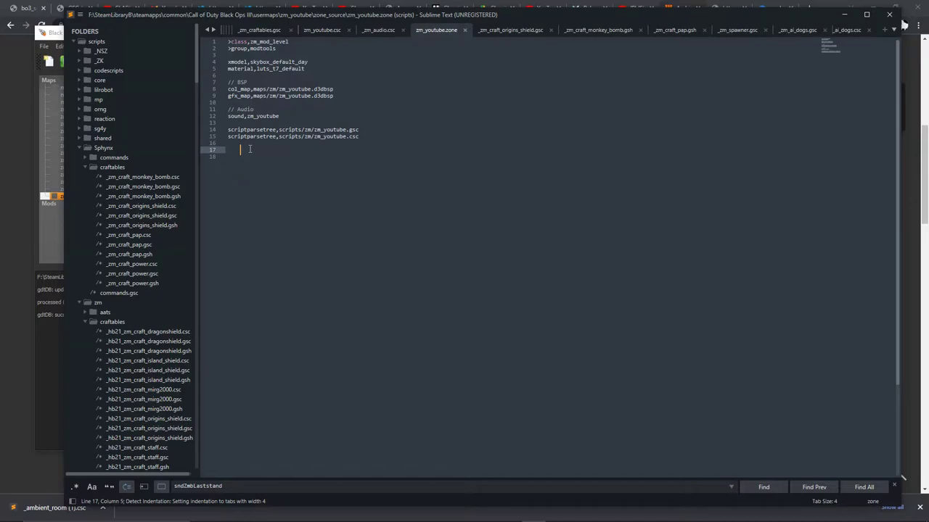
key(Return)
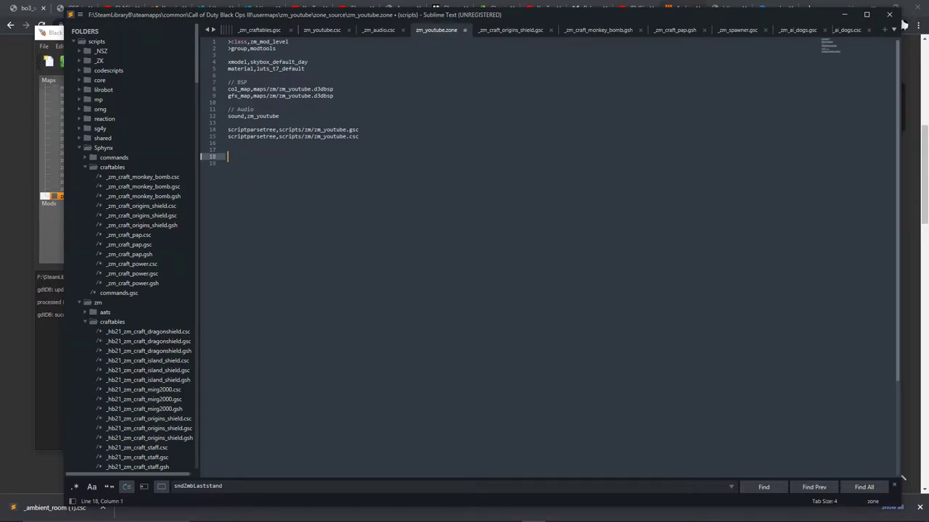
key(ctrl+v)
click(246, 148)
key(BackSpace)
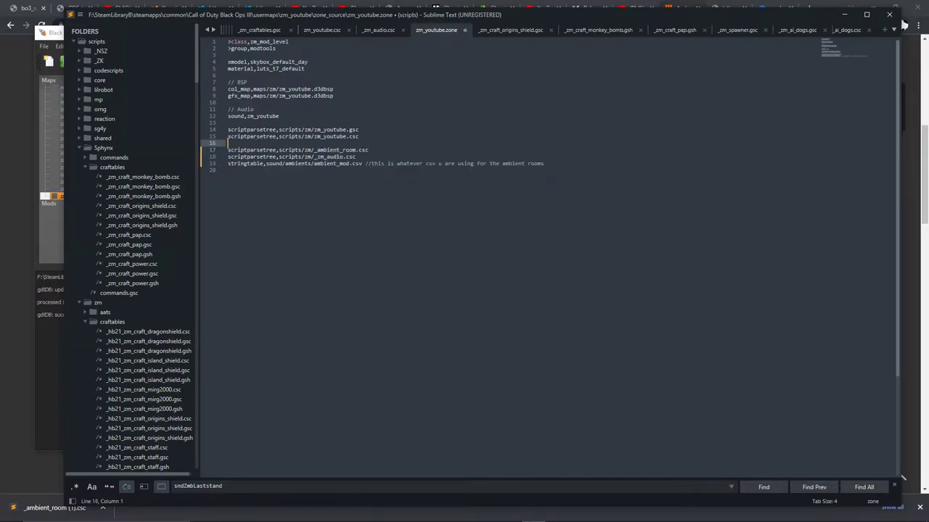
drag(545, 163, 361, 164)
double_click(342, 164)
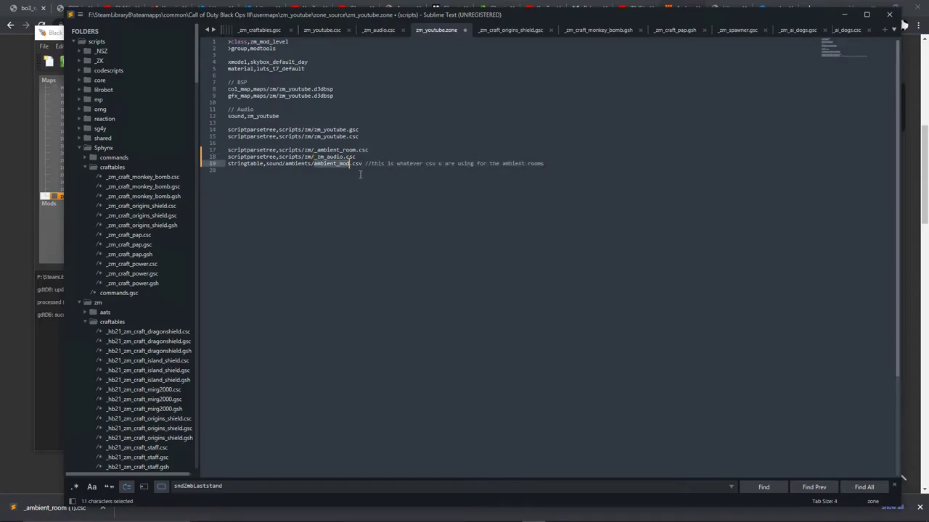
Step: Check the wiki's location for ambient_mod.csv and browse to share\raw\sound\ambients in File Explorer
key(alt+Tab)
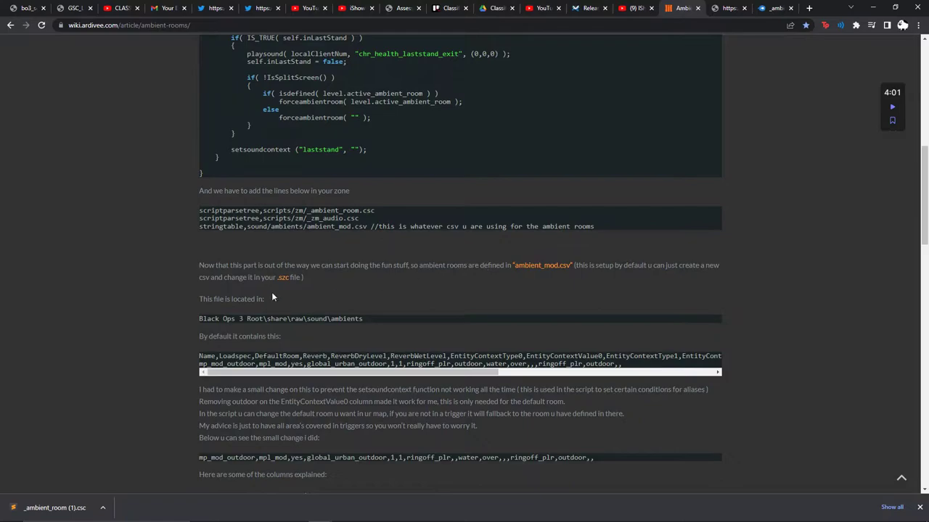
drag(523, 268, 561, 266)
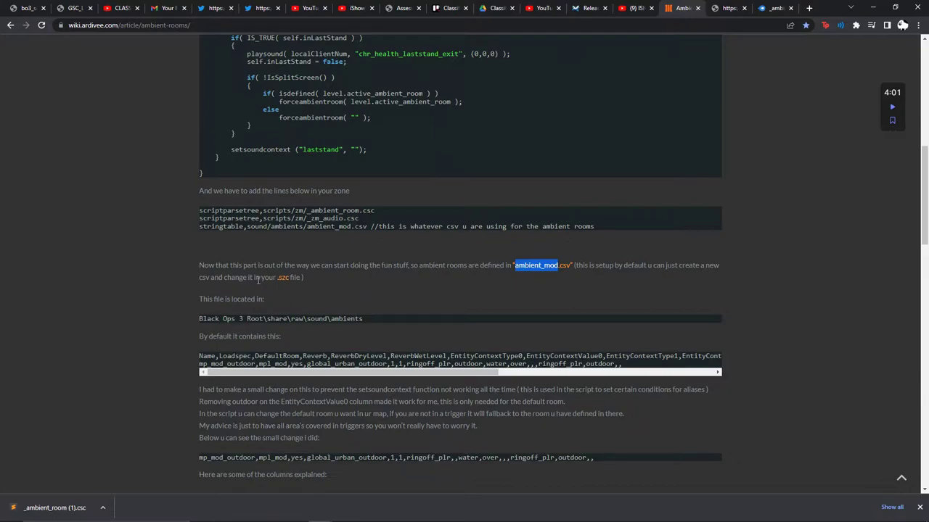
click(567, 264)
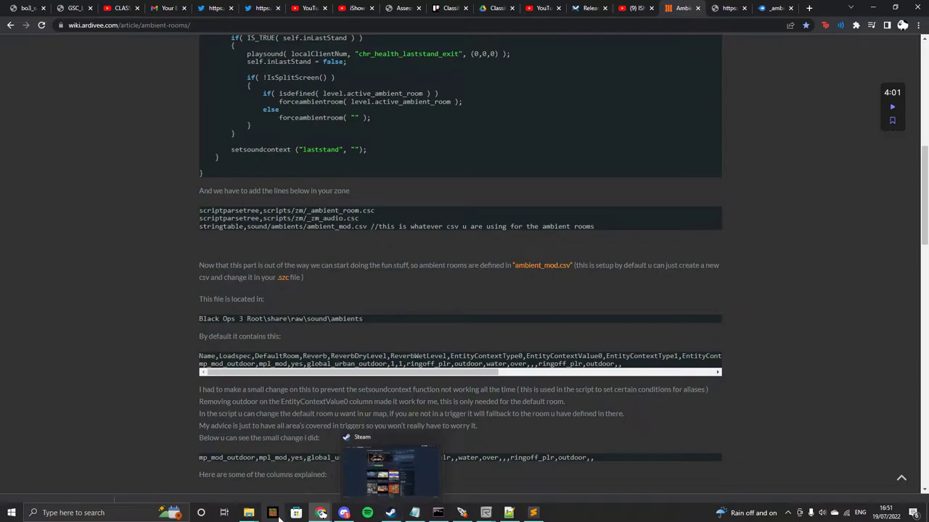
mouse_move(249, 513)
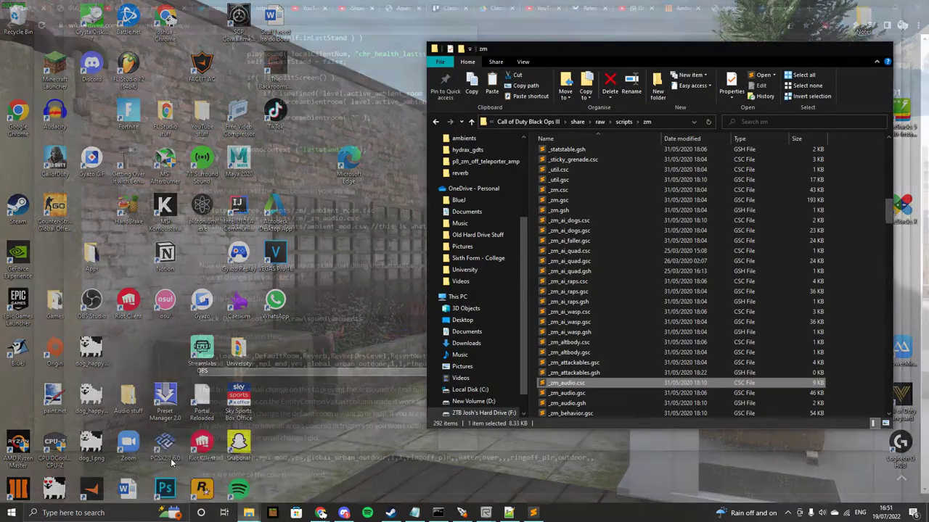
click(172, 466)
click(600, 123)
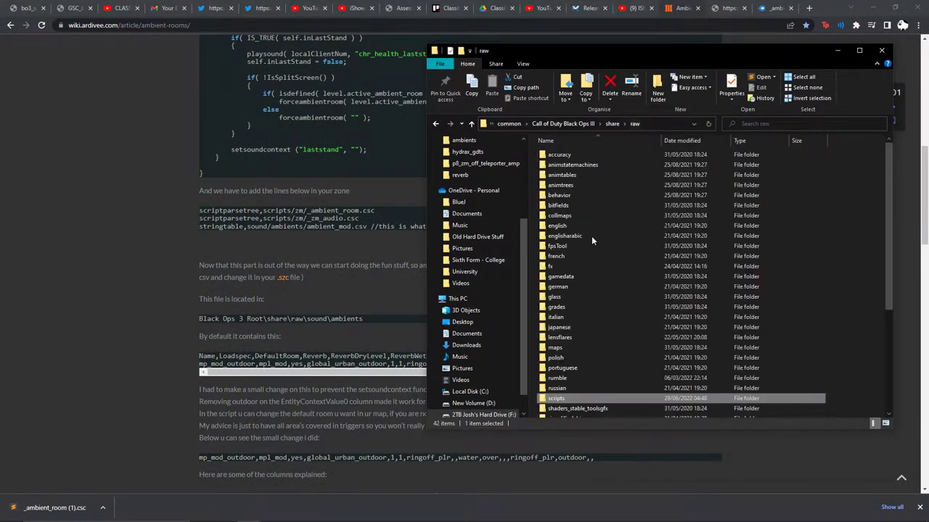
double_click(588, 323)
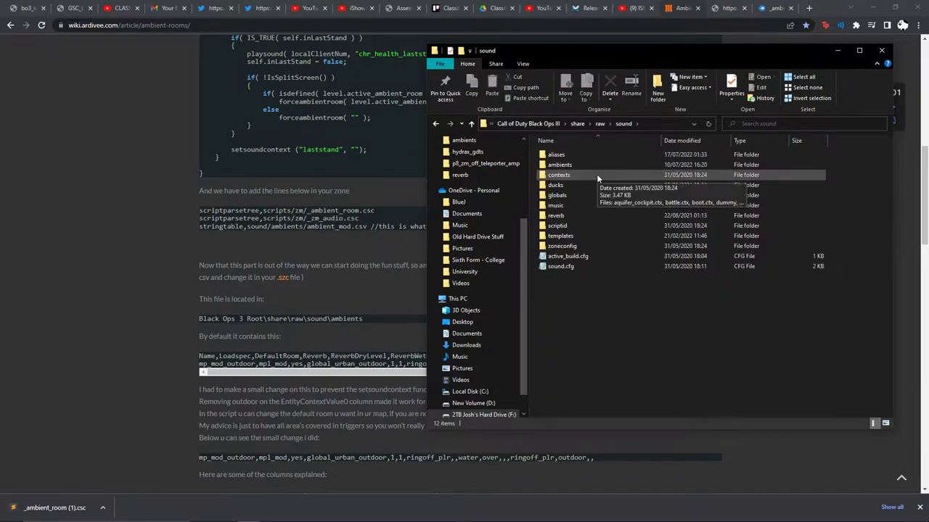
double_click(595, 164)
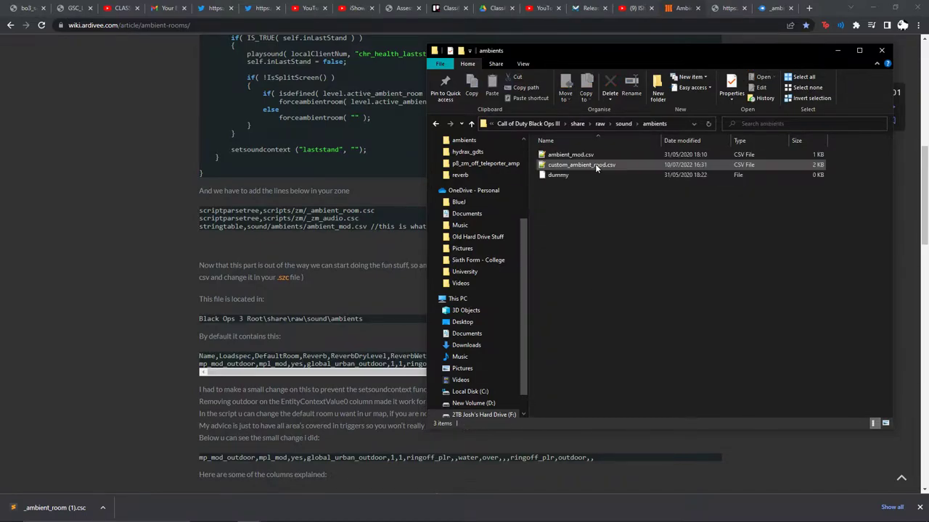
Step: View the default contents of ambient_mod.csv in Notepad++ and minimise the editor
double_click(571, 155)
drag(355, 64, 23, 57)
click(125, 63)
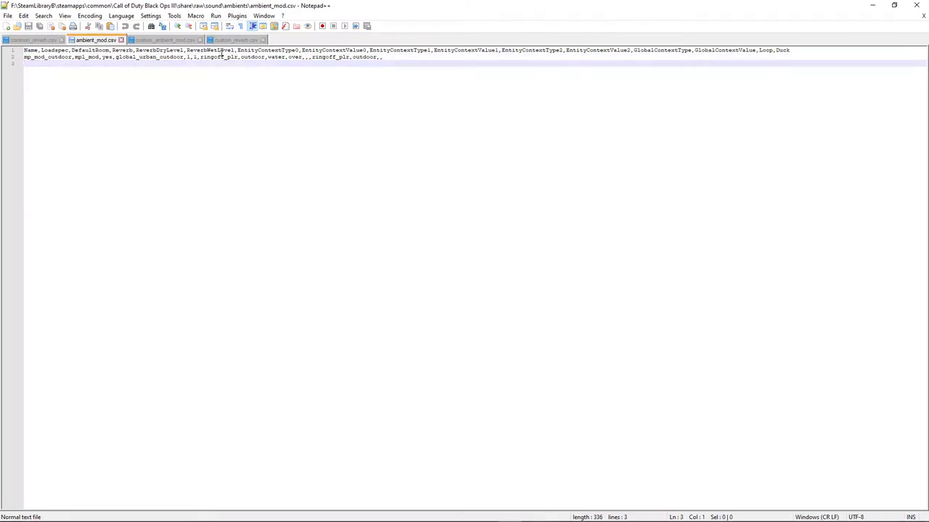
click(872, 5)
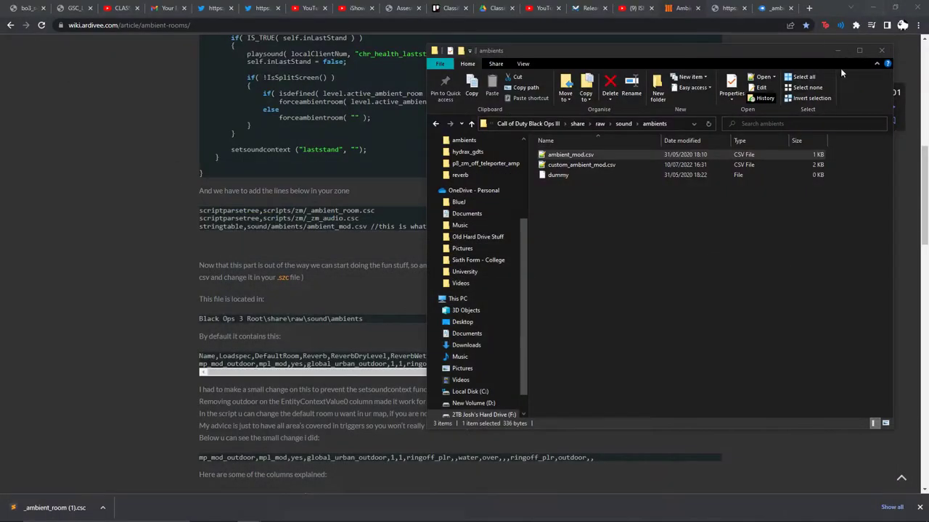
Step: Duplicate ambient_mod.csv within the ambients folder, keeping the copy's default name
click(564, 166)
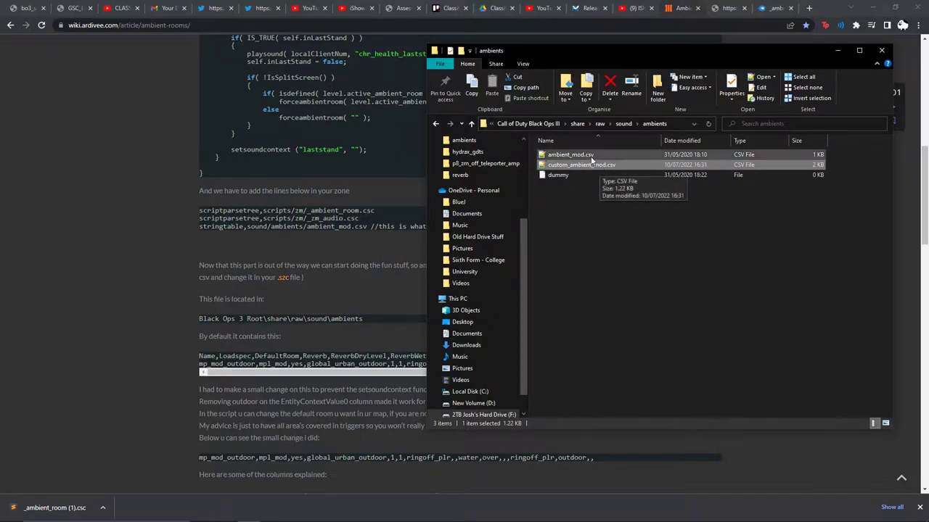
click(590, 157)
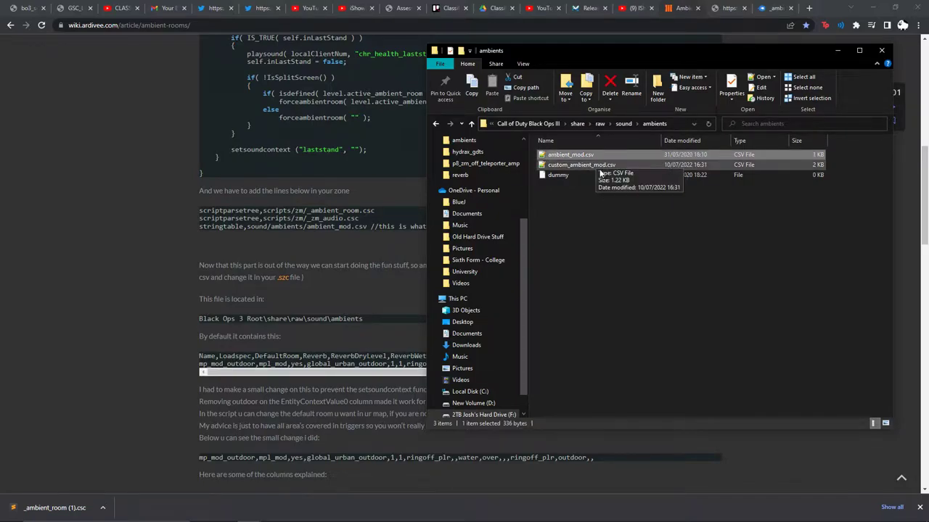
key(ctrl+c)
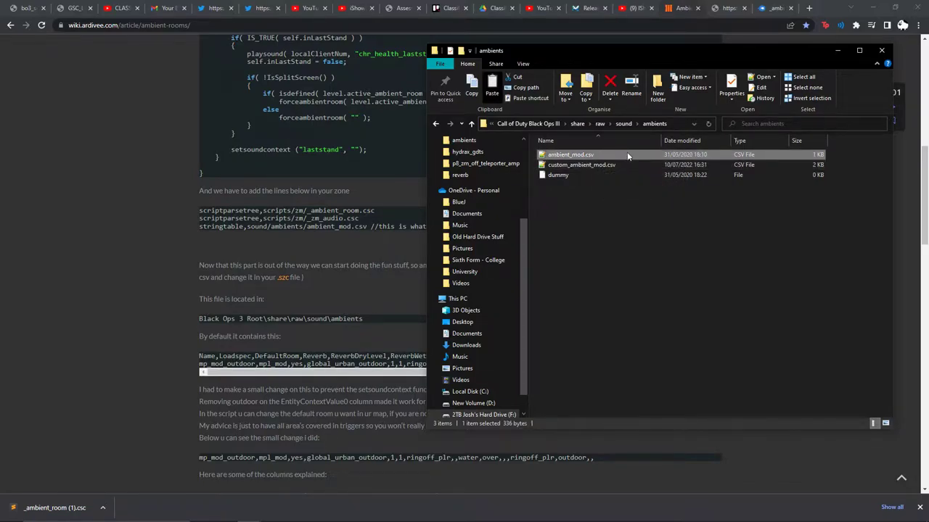
key(ctrl+v)
click(600, 156)
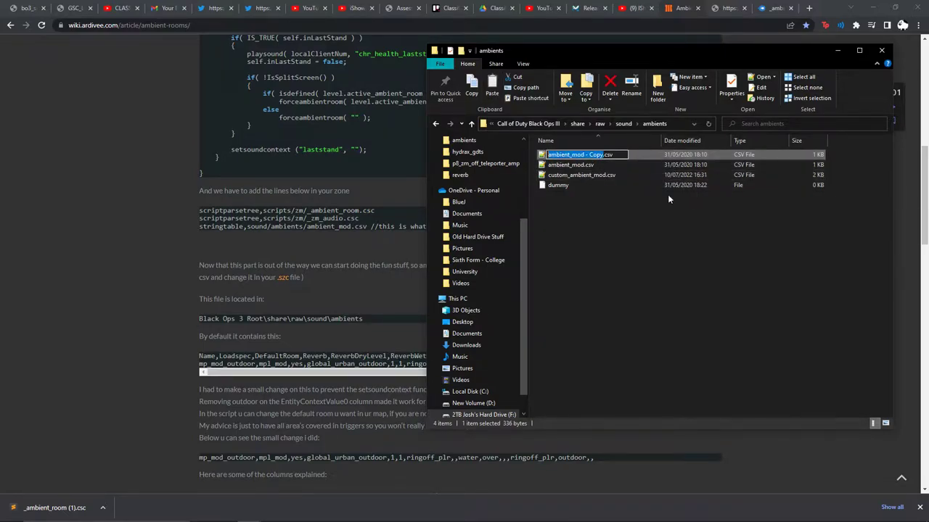
click(874, 154)
click(771, 154)
Step: Open custom_ambient_mod.csv and examine its room definitions and names, including mp_mod_outdoor, underwater_room, smallroom and smallroom_sewer
double_click(575, 174)
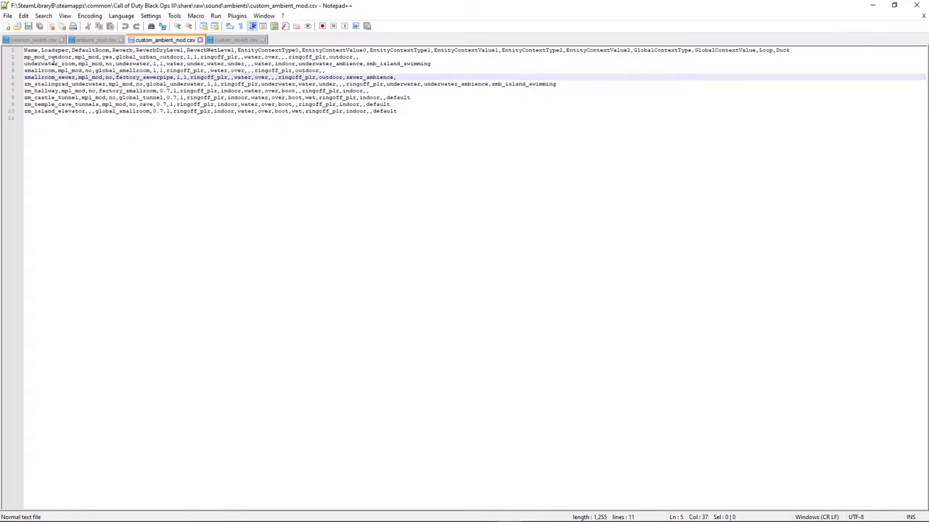
drag(26, 56, 394, 55)
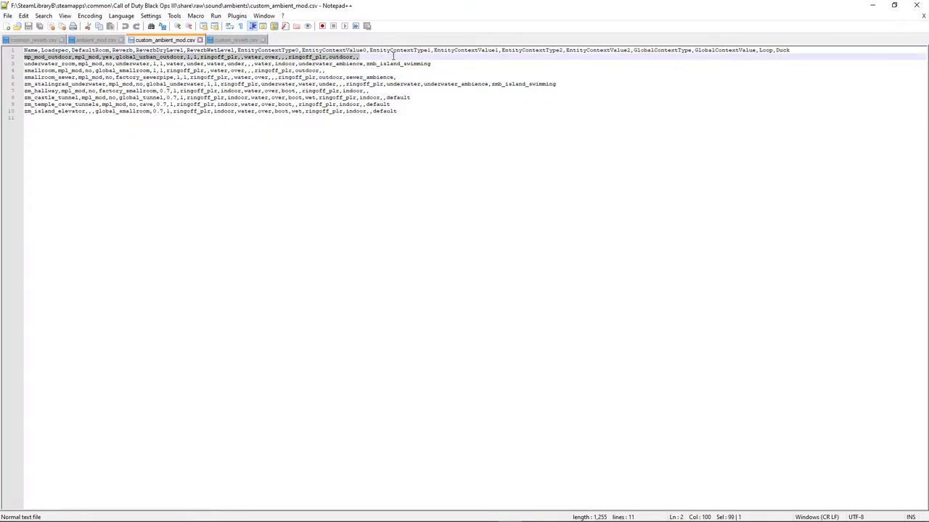
drag(459, 65, 25, 64)
click(257, 97)
drag(328, 70, 76, 78)
double_click(38, 72)
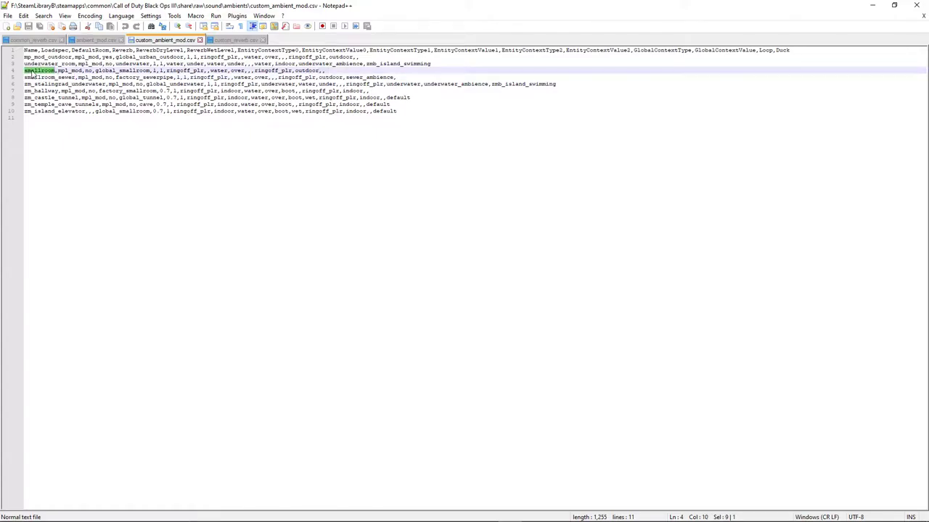
click(36, 70)
double_click(47, 77)
Step: Examine the Loadspec and DefaultRoom values of the smallroom_sewer and mp_mod_outdoor rows
double_click(87, 77)
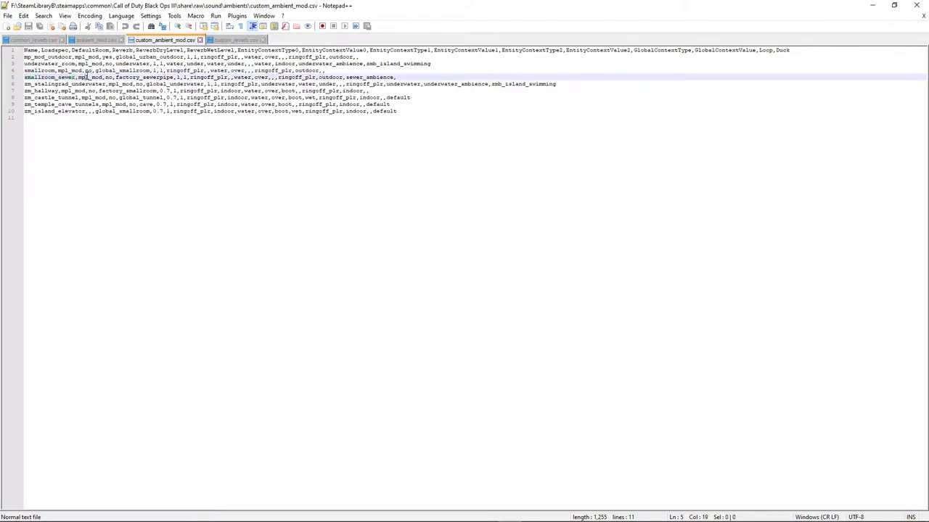
double_click(109, 78)
double_click(107, 57)
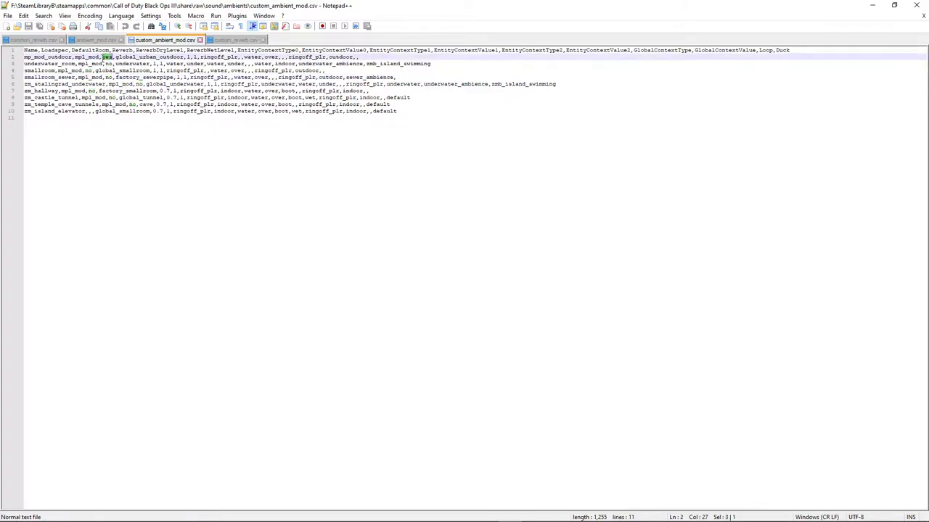
Step: Examine the rooms' Reverb values and compare them with the preset names listed in common_reverb.csv
click(122, 63)
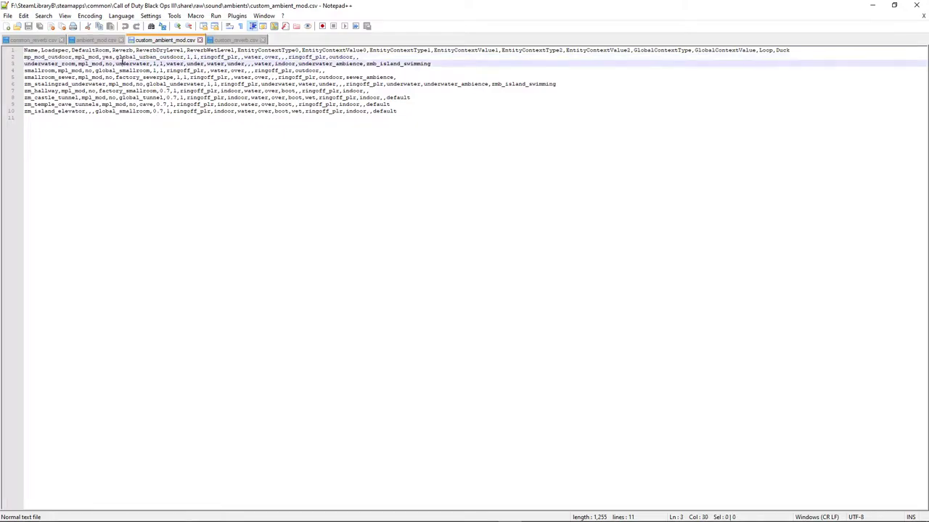
double_click(135, 70)
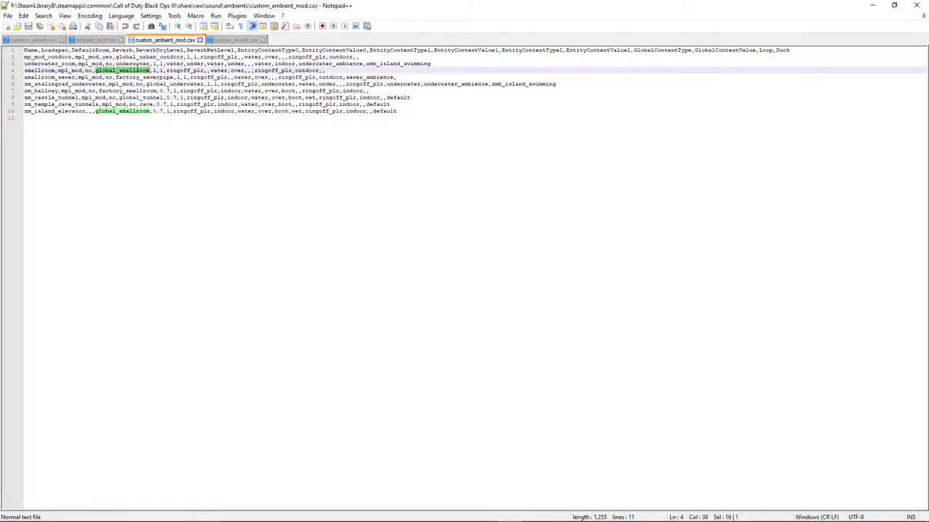
double_click(147, 77)
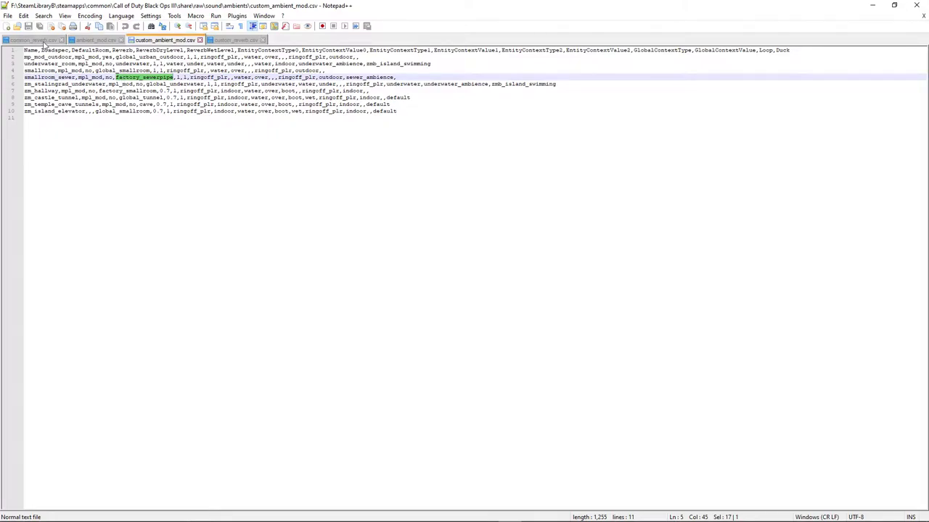
click(41, 41)
drag(25, 85, 86, 295)
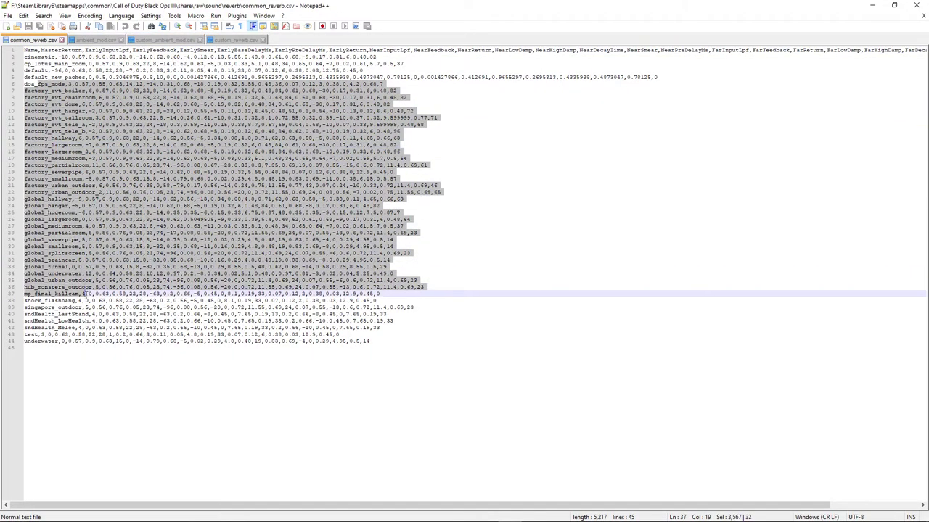
Step: Examine the range of reverb preset names in common_reverb.csv, from the factory rooms to the global and outdoor ones
click(151, 41)
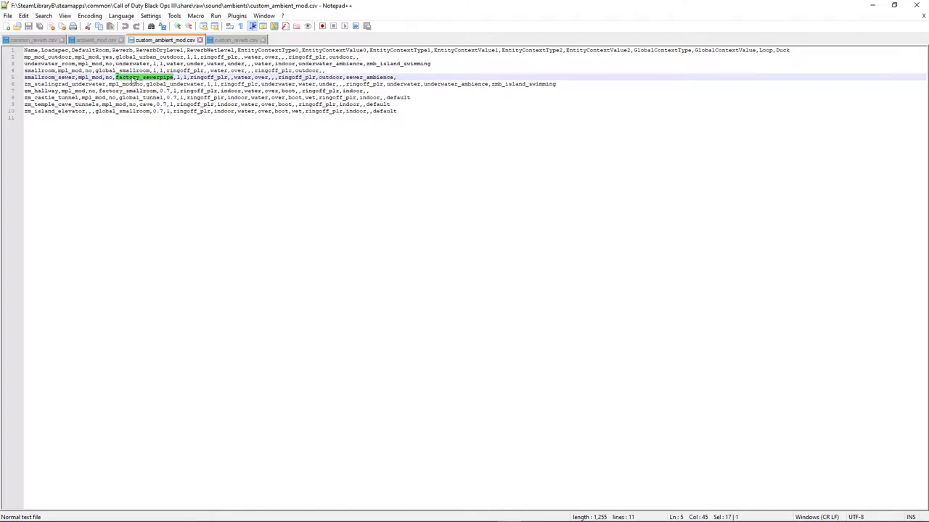
click(45, 40)
click(63, 131)
drag(55, 78, 86, 254)
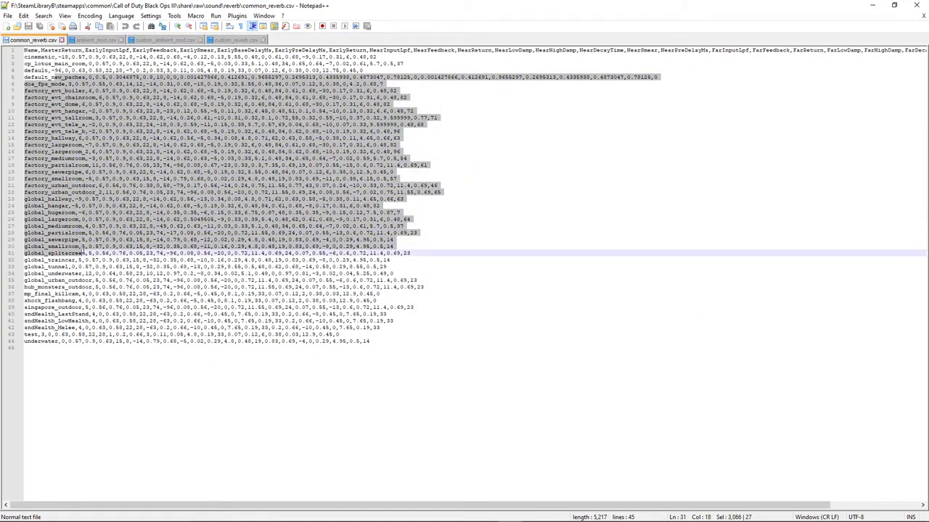
click(117, 289)
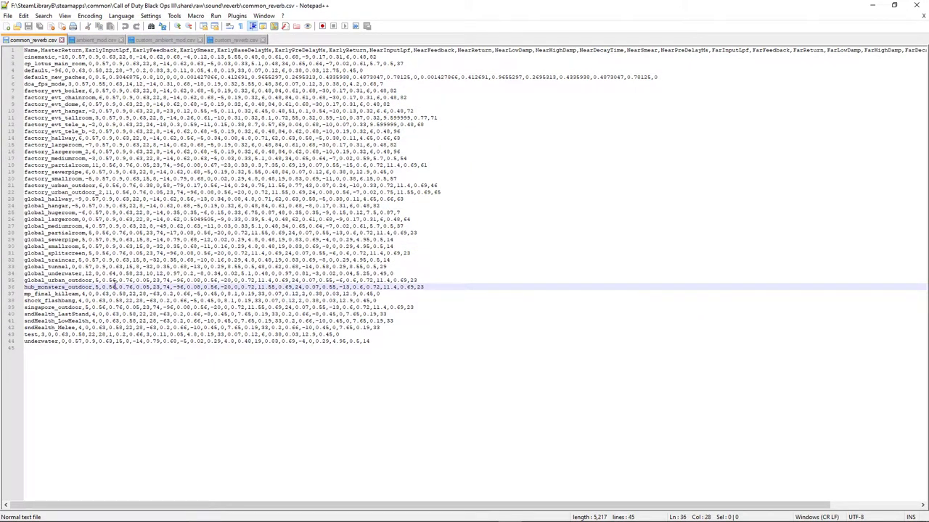
drag(70, 137, 52, 143)
click(99, 300)
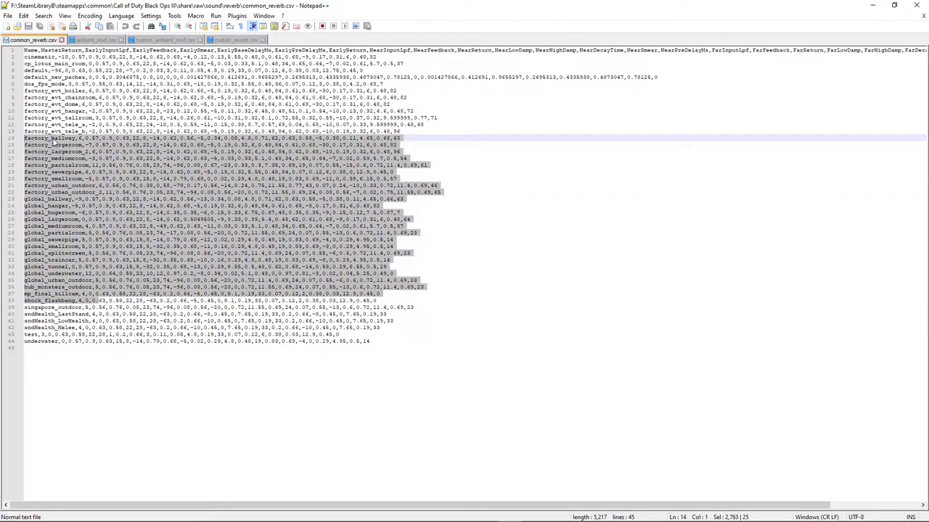
drag(48, 105, 90, 240)
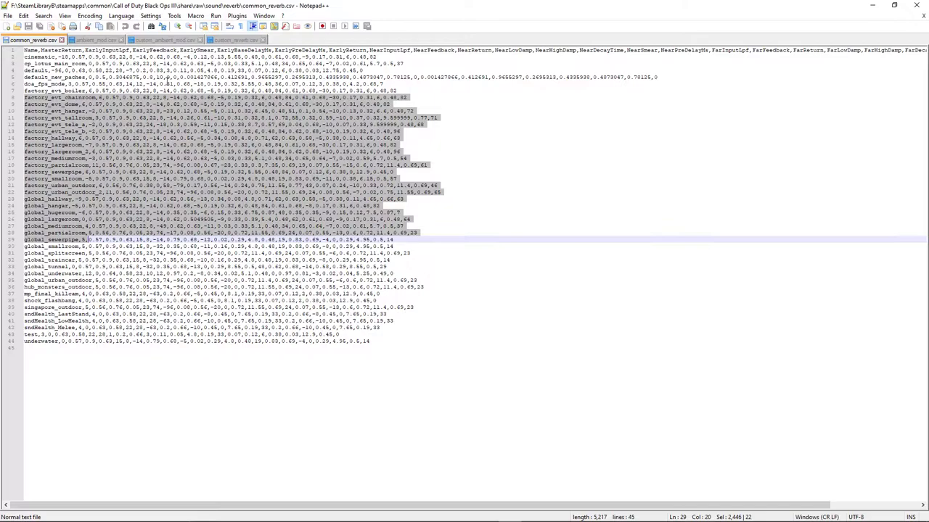
click(164, 70)
Step: Review the remaining room definitions in custom_ambient_mod.csv, including zm_hallway, zm_castle_tunnel, zm_temple_cave_tunnels and zm_island_elevator
click(161, 40)
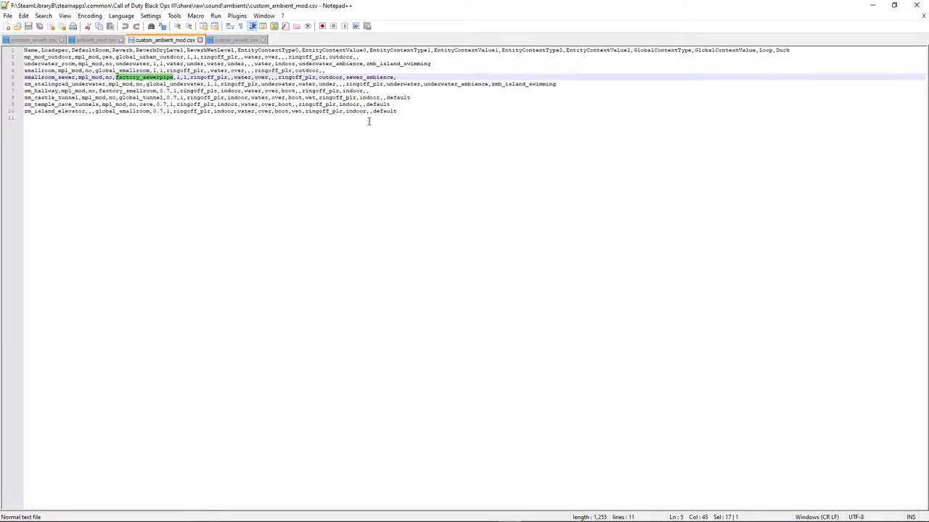
click(460, 131)
key(shift+Up)
key(shift+Up)
key(shift+Up)
key(shift+Up)
key(shift+Up)
key(shift+Up)
key(shift+Up)
key(shift+Up)
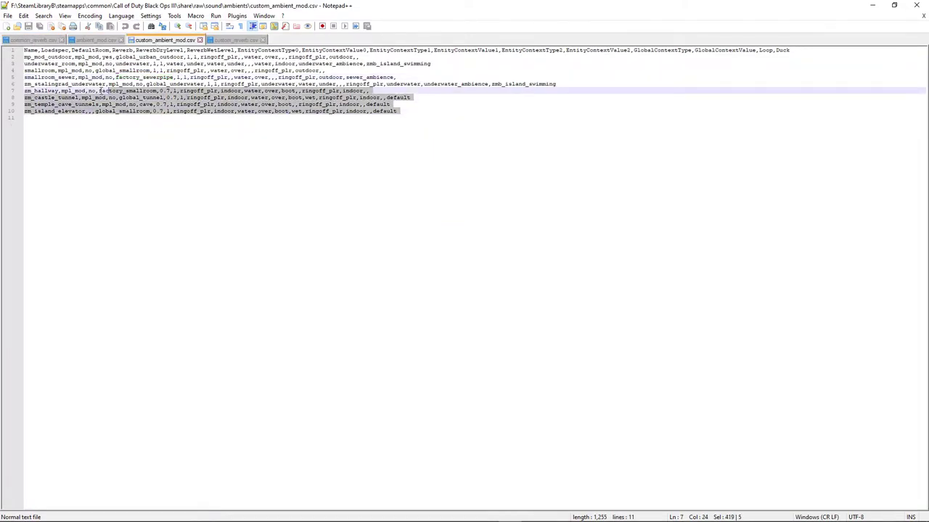
click(285, 132)
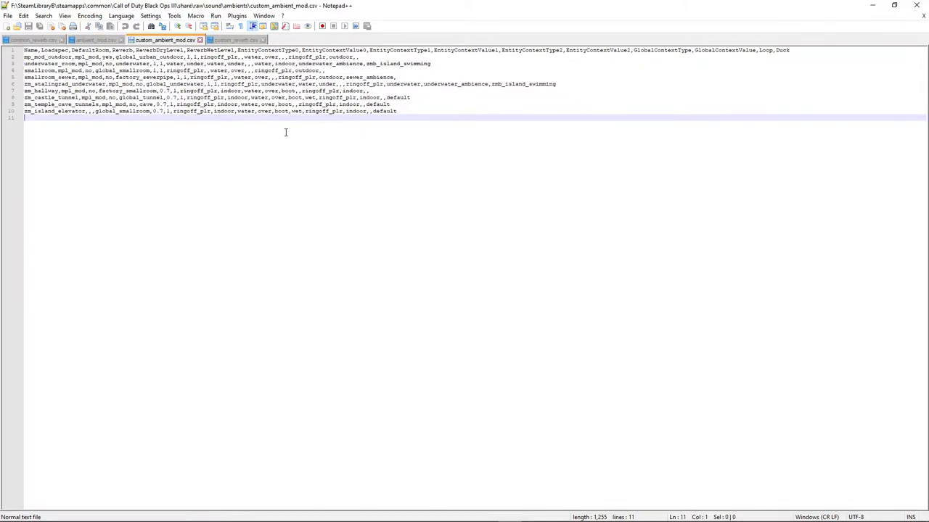
Step: Copy the custom_ambient_mod file name and use it to replace ambient_mod in the stringtable line of zm_youtube.zone
key(alt+Tab)
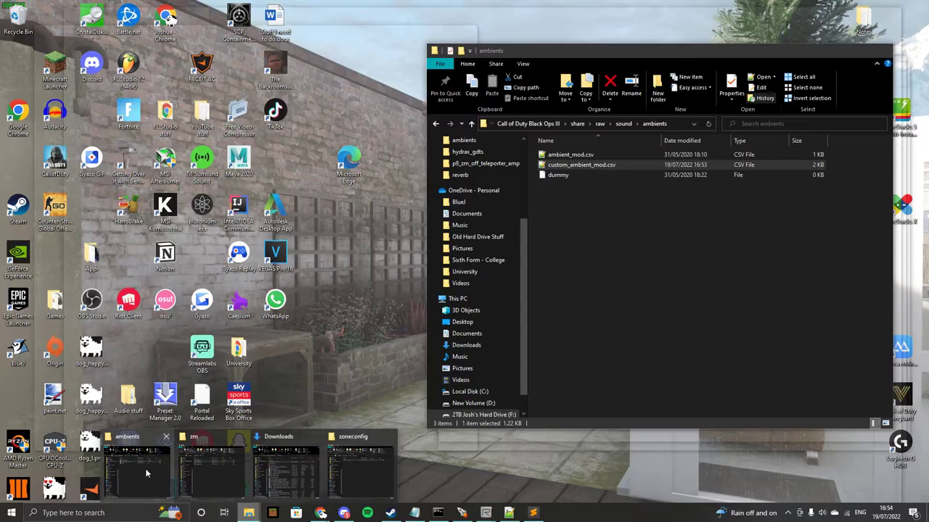
click(145, 469)
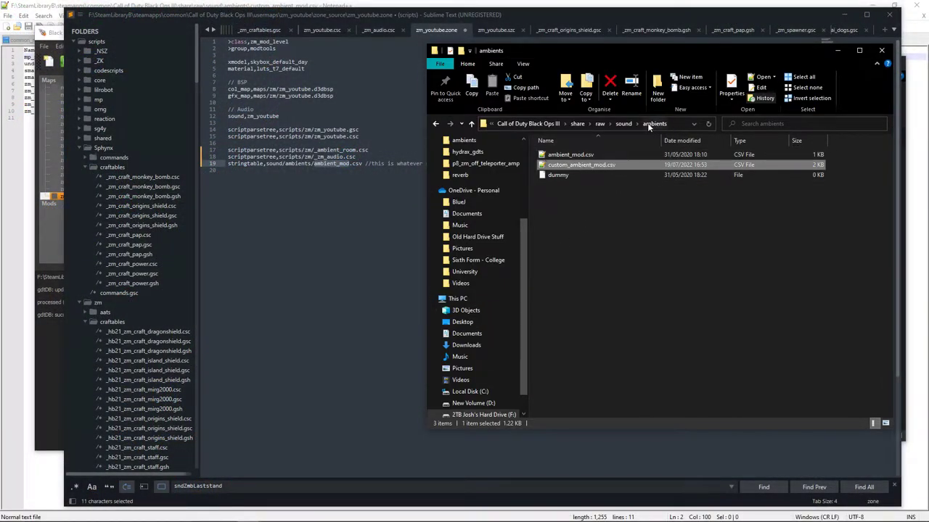
click(584, 166)
key(ctrl+c)
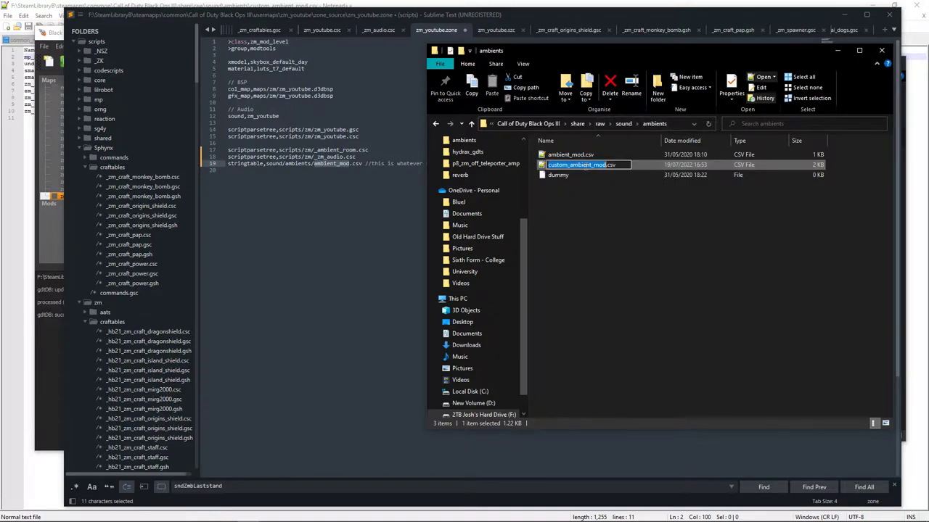
click(332, 165)
key(ctrl+v)
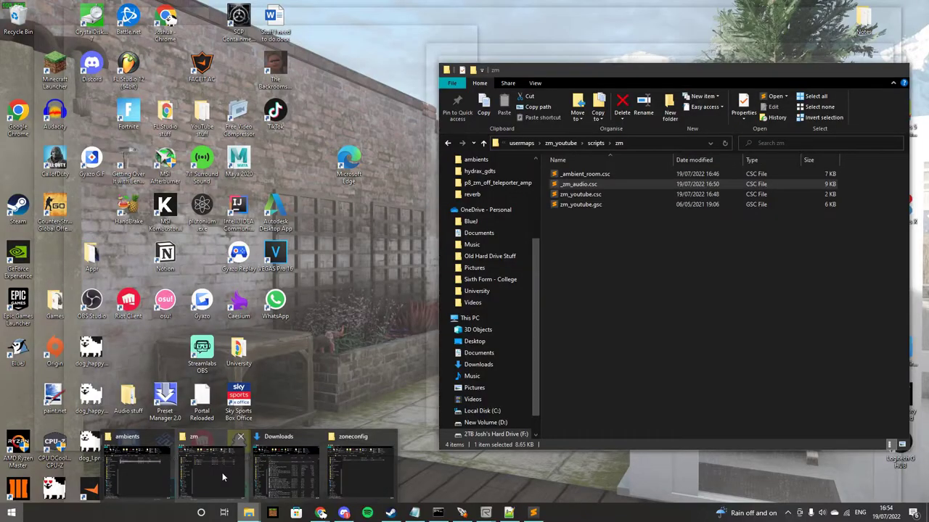
Step: Open _ambient_room.csc from the map's scripts and change the level.ambient_room_table file name to custom_ambient_mod
click(222, 472)
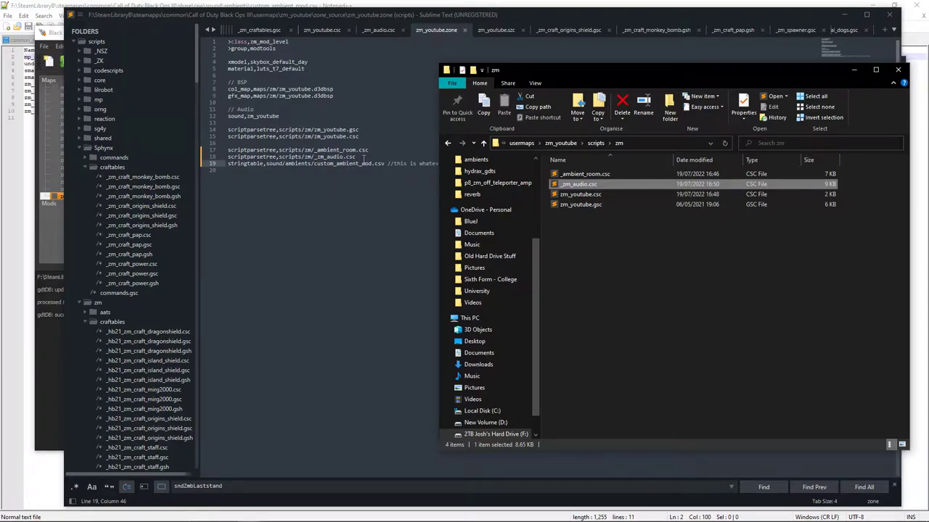
double_click(591, 175)
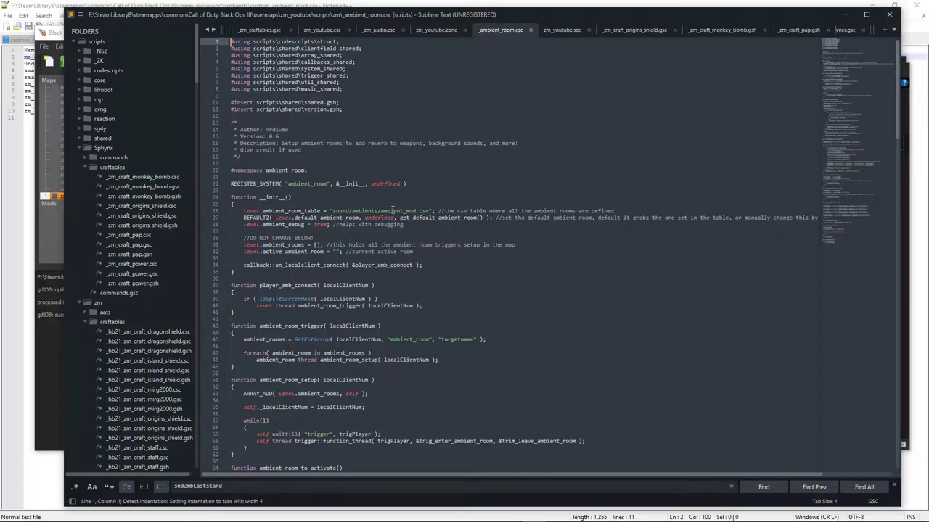
double_click(393, 211)
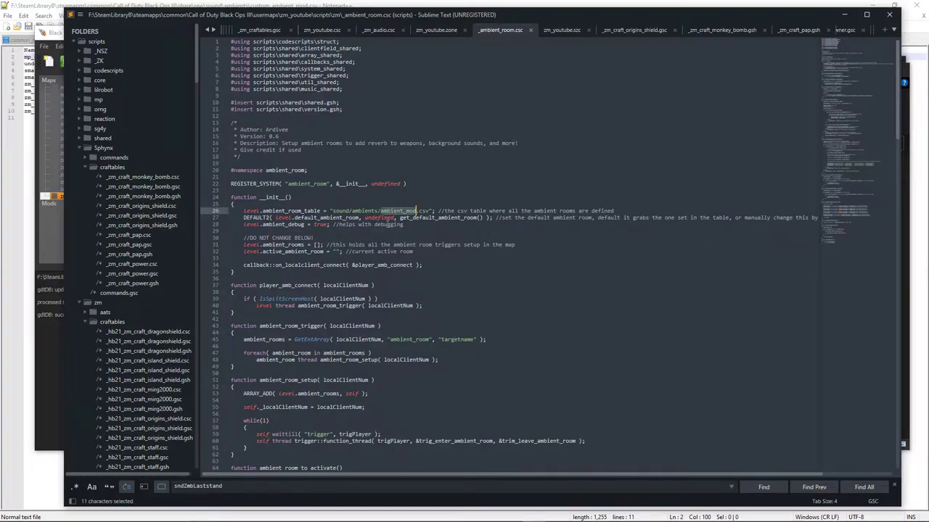
key(ctrl+v)
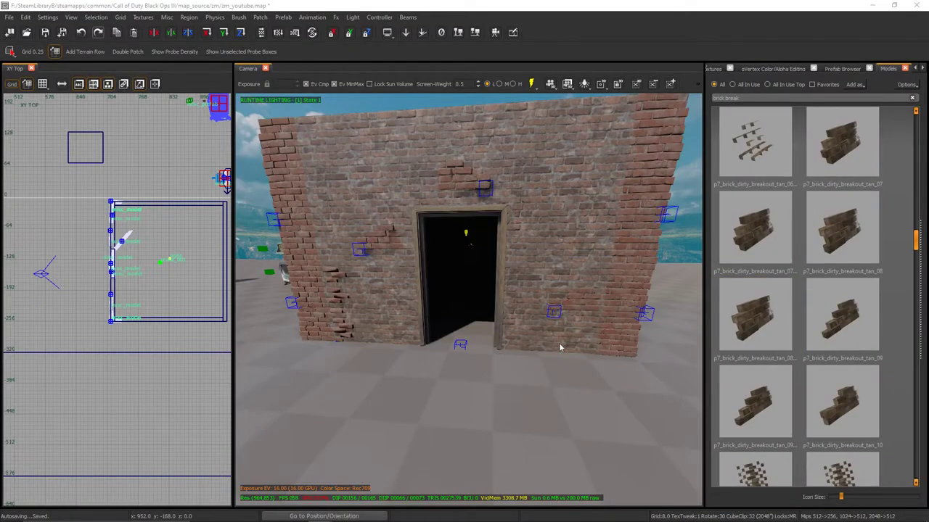
Step: Switch to the Radiant editor and inspect the brick building's doorway and interior in the zm_youtube map
key(w)
mouse_move(560, 347)
right_down()
mouse_move(580, 344)
mouse_move(407, 355)
mouse_move(548, 360)
right_up()
key(s)
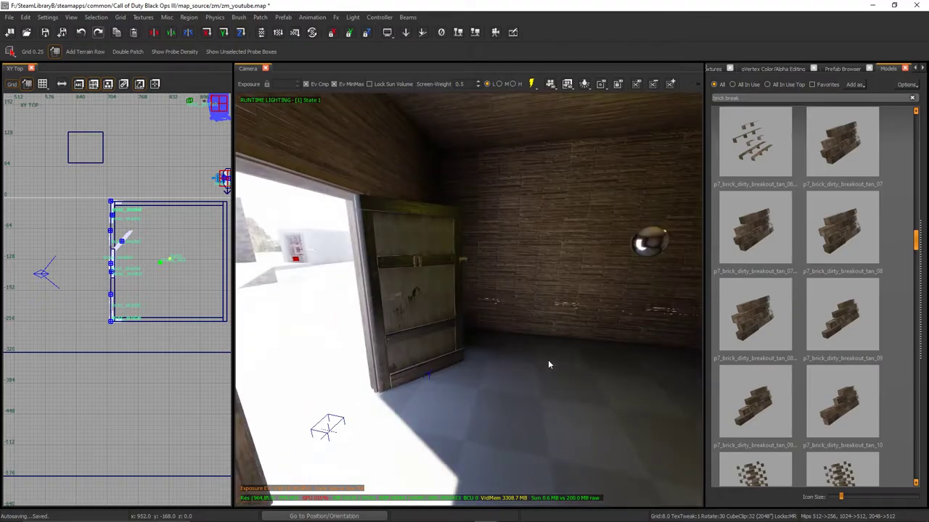
right_drag(553, 341, 710, 345)
key(s)
key(w)
key(s)
key(w)
right_drag(468, 246, 553, 339)
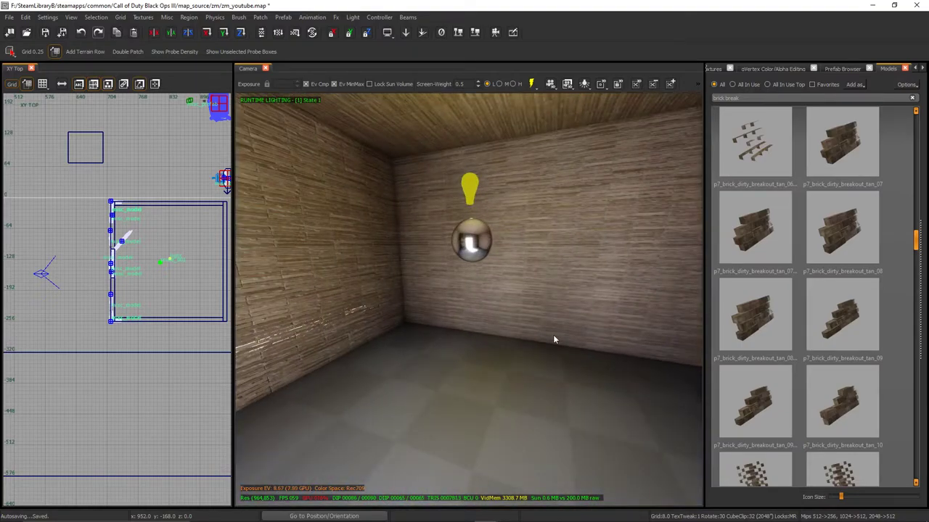
key(s)
right_drag(554, 340, 471, 270)
key(s)
key(w)
key(w)
key(s)
key(w)
key(w)
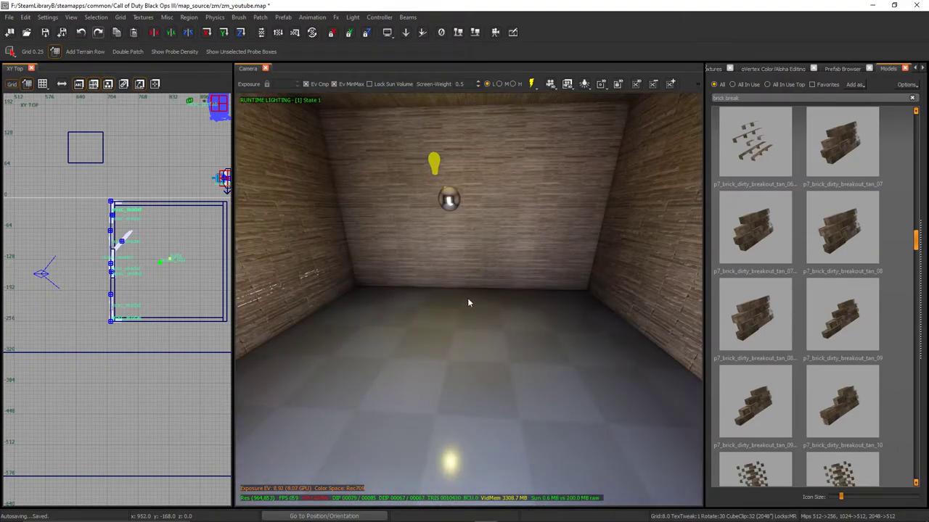
Step: Add a trigger multiple entity from the Entity Browser to the room's floor, and delete it again
right_click(786, 53)
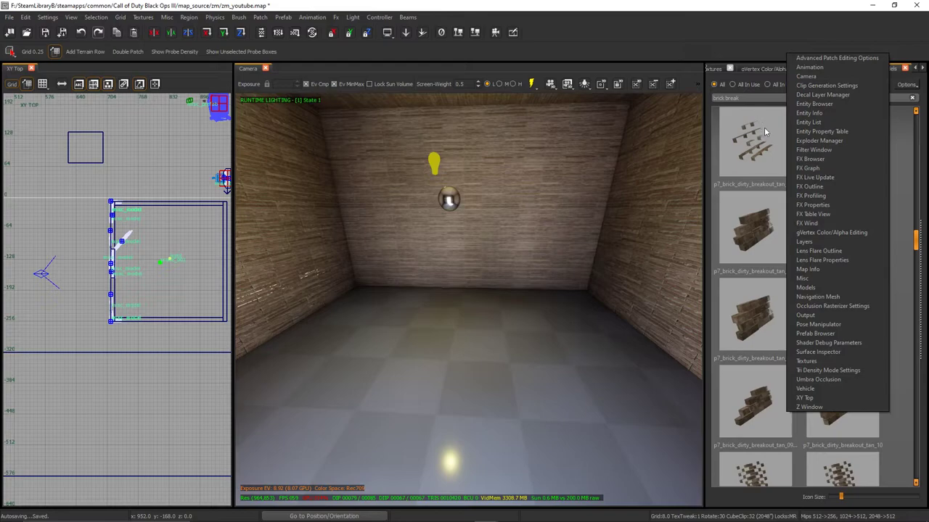
click(814, 103)
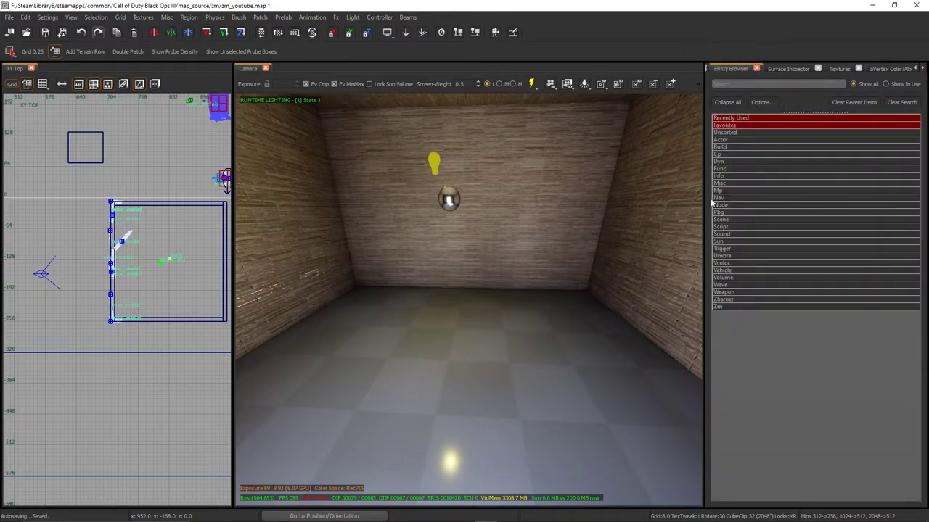
click(740, 250)
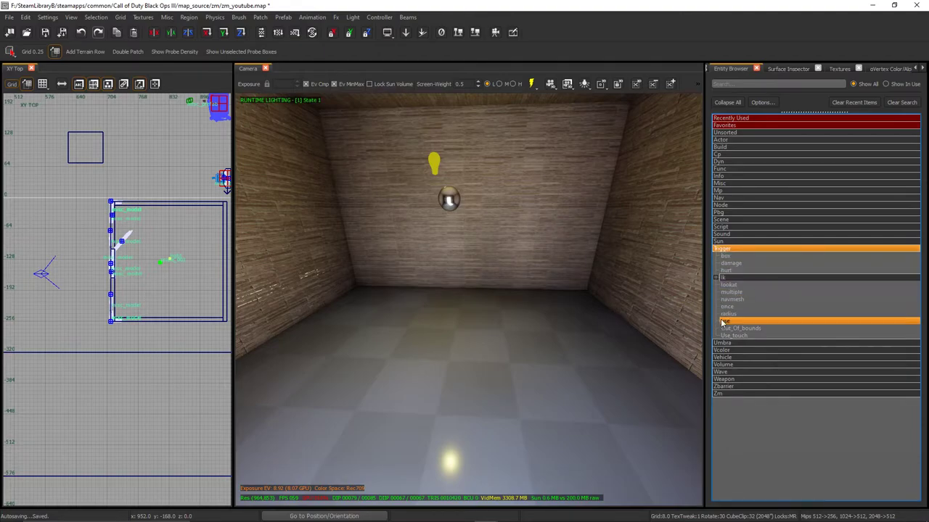
drag(747, 292, 486, 366)
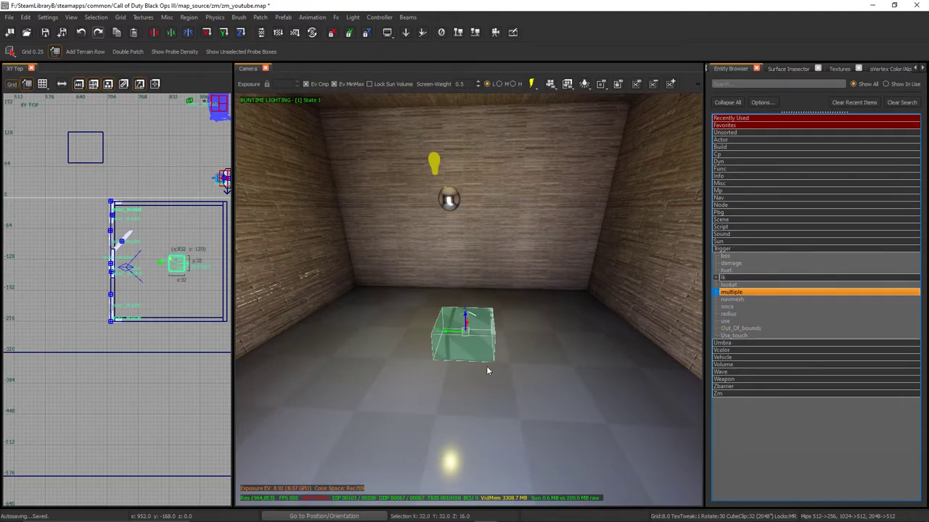
right_drag(465, 353, 428, 349)
right_click(729, 254)
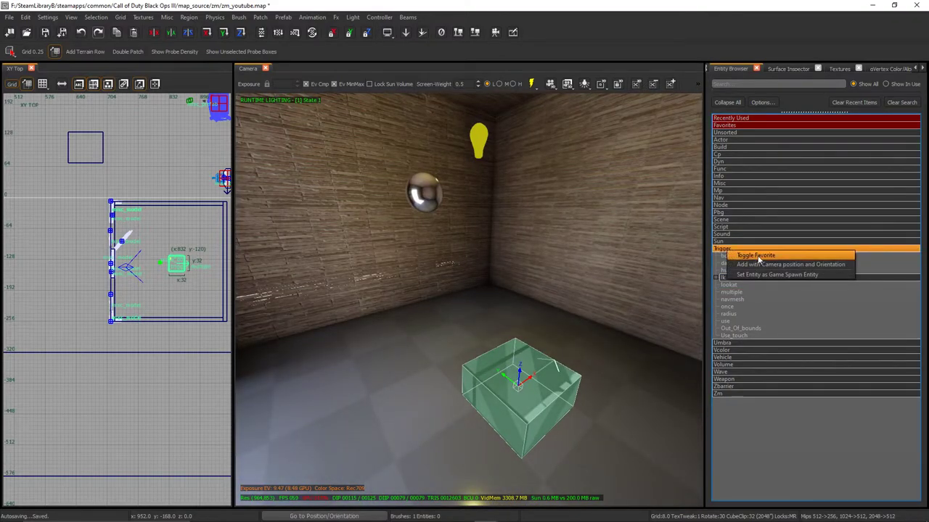
click(507, 307)
right_drag(508, 307, 495, 312)
right_click(495, 313)
mouse_move(555, 488)
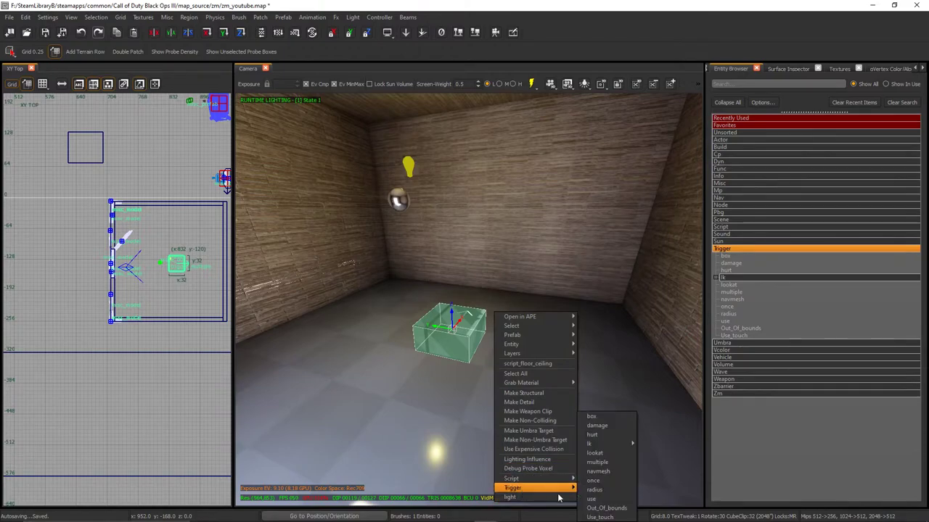
right_drag(457, 384, 433, 378)
key(BackSpace)
Step: Create a trigger multiple brush of 32 by 32 by 16 units on the floor of the empty room
right_click(433, 379)
mouse_move(455, 368)
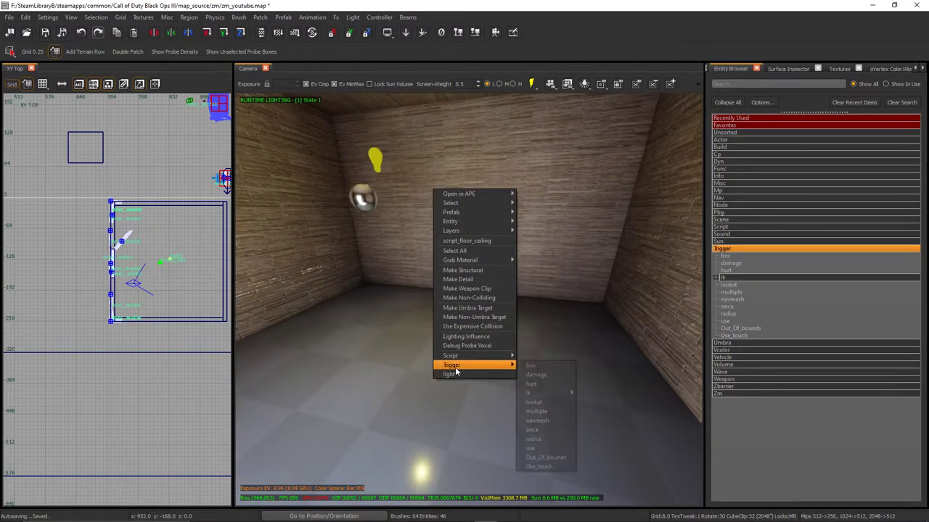
click(550, 412)
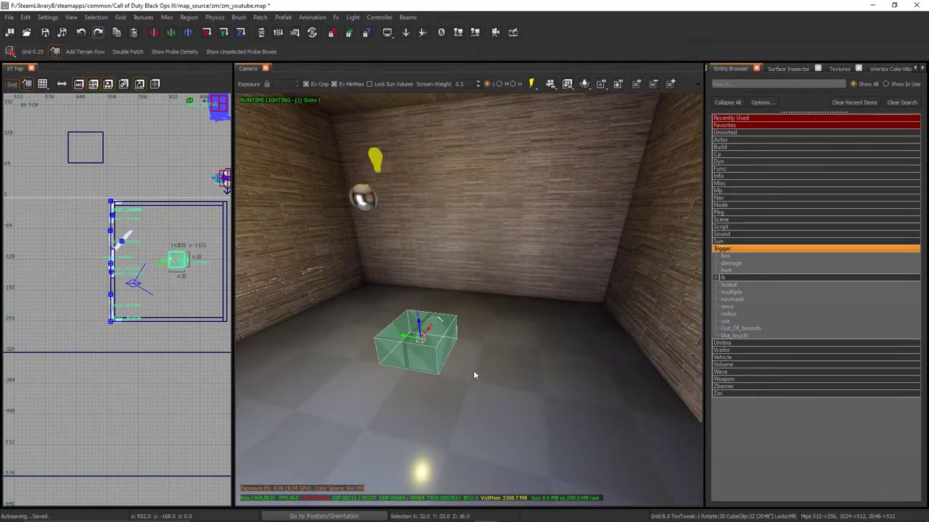
Step: Stretch the trigger out to the room's inner walls so it covers the floor area, about 224 units wide
scroll(187, 284, up, 4)
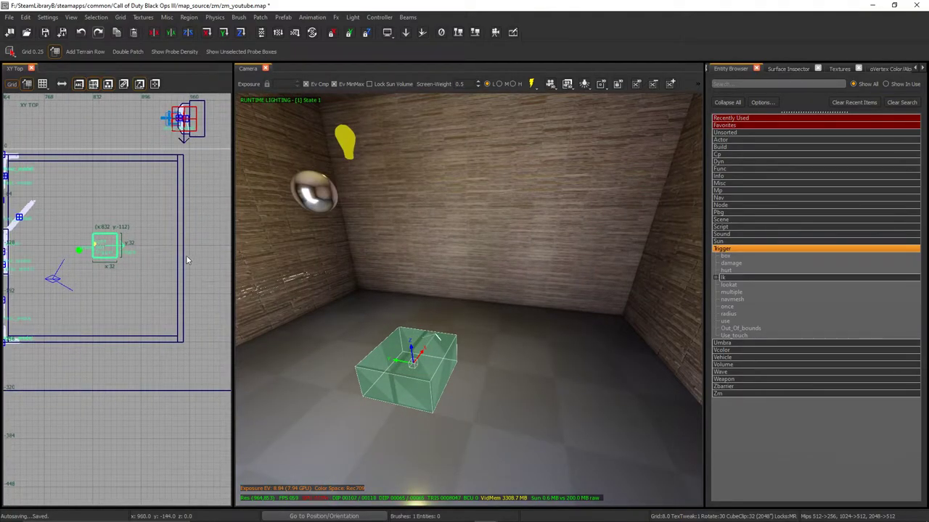
drag(123, 248, 185, 250)
drag(142, 224, 143, 151)
right_drag(43, 178, 135, 193)
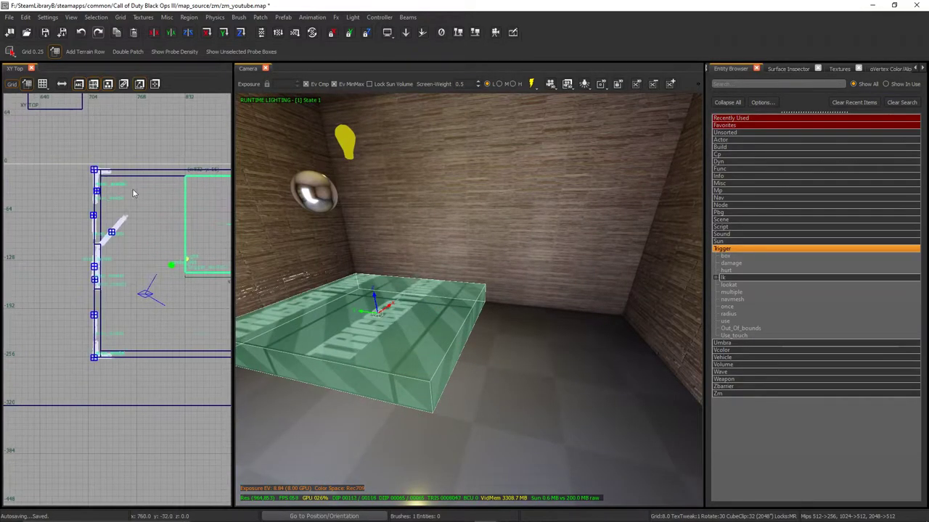
drag(135, 193, 51, 195)
drag(136, 300, 143, 378)
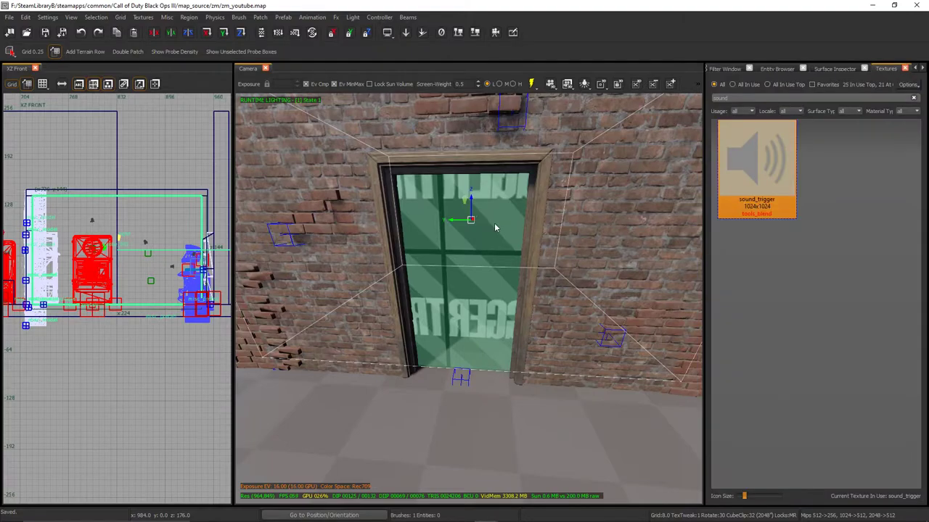
Step: Apply the sound_trigger texture to the trigger brush filling the room
mouse_move(494, 223)
right_down()
mouse_move(464, 218)
mouse_move(494, 227)
right_up()
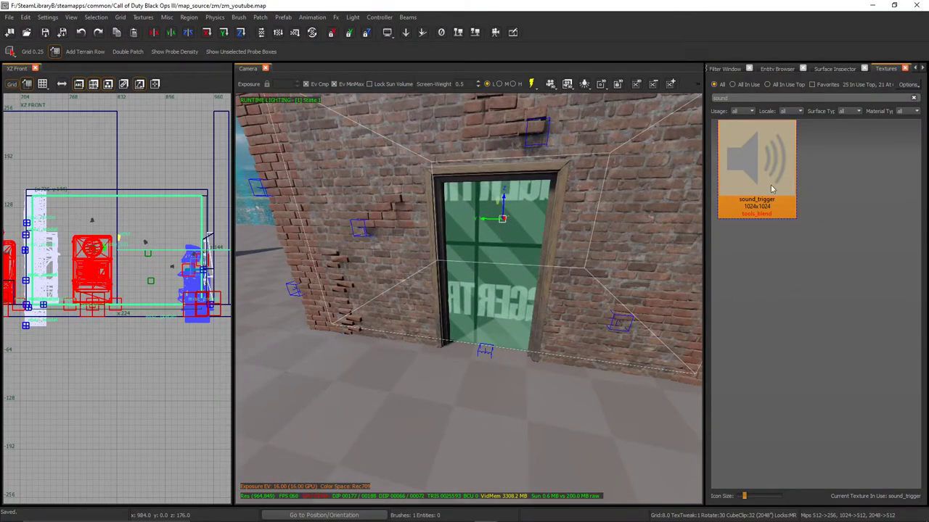
click(759, 206)
right_drag(493, 276, 493, 272)
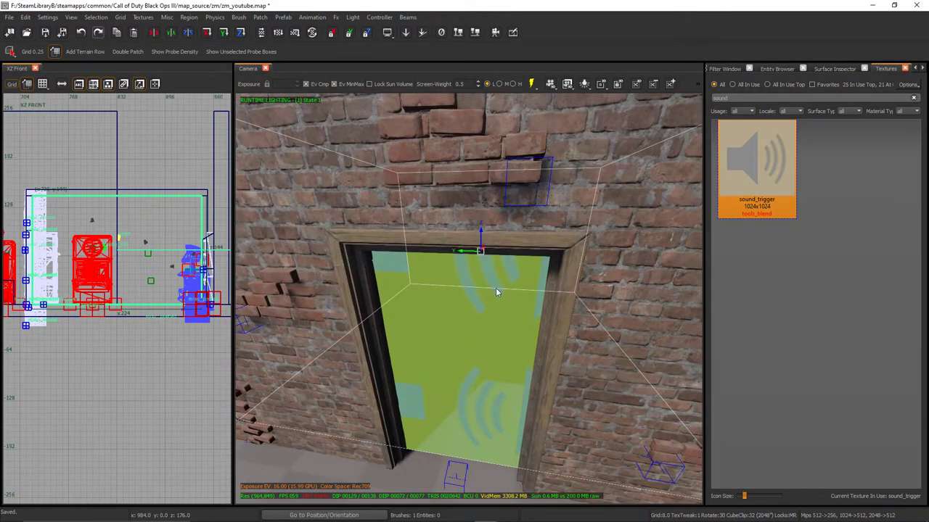
Step: Set the trigger_multiple entity's targetname to ambient_room
key(n)
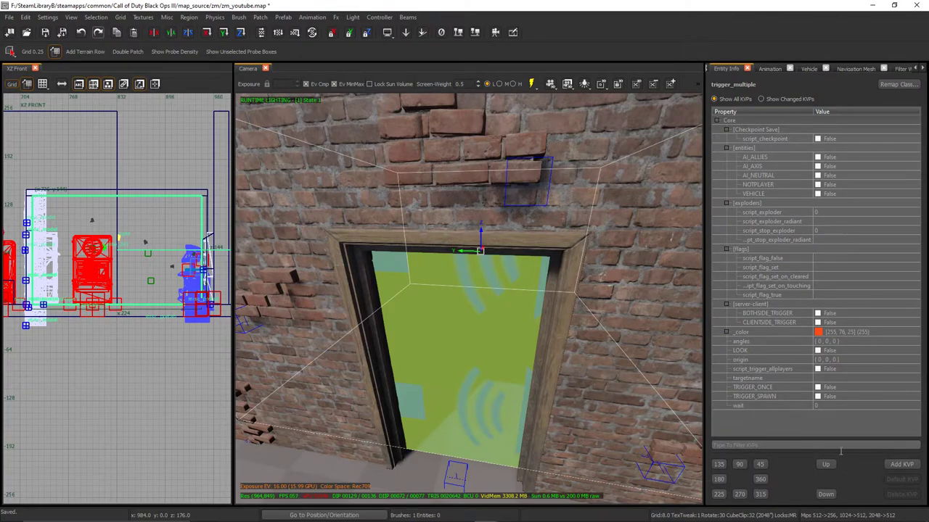
click(831, 378)
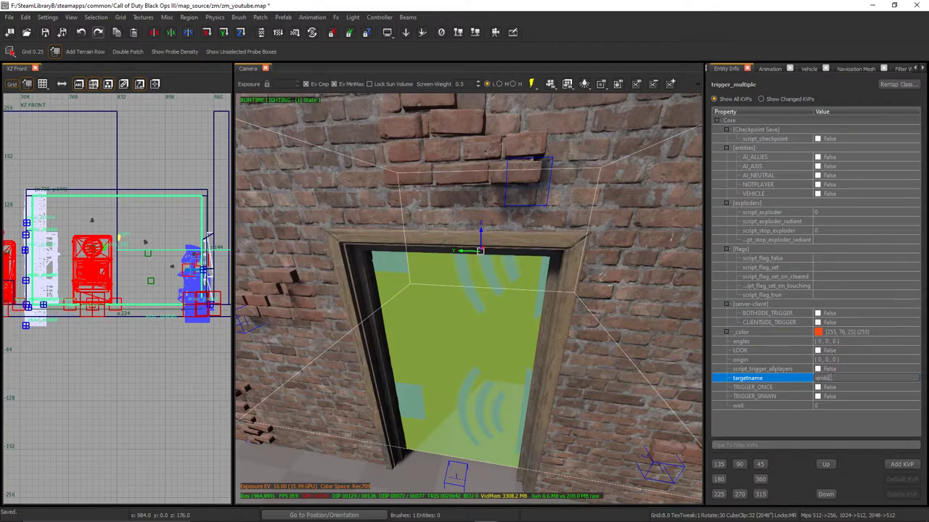
text(ambient_room)
Step: Add a script_ambientroom key with an empty value to the trigger, checking the room names in custom_ambient_mod.csv in Notepad++
click(902, 464)
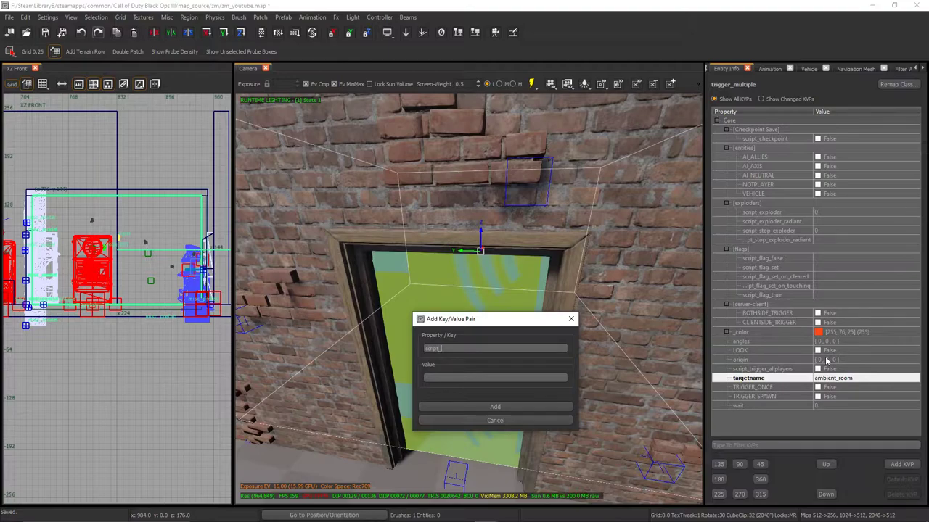
text(script_ambientroom)
key(super)
click(511, 513)
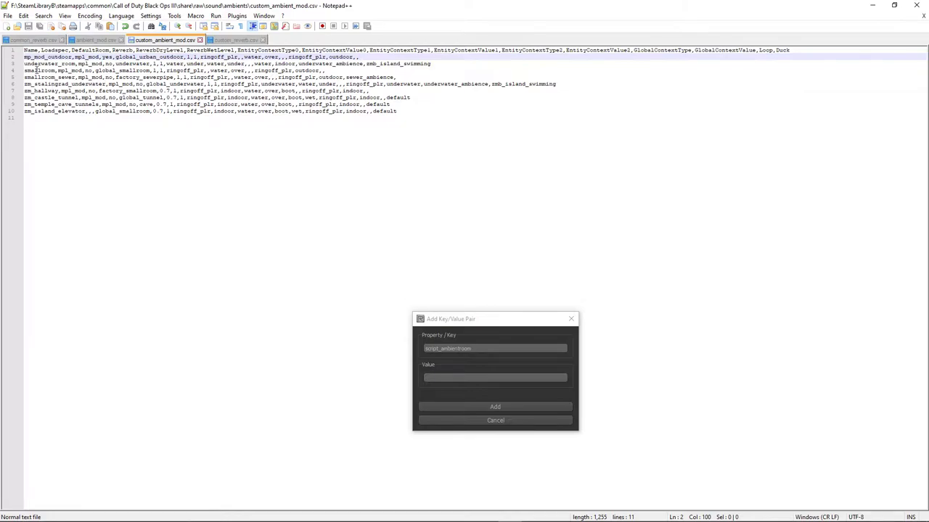
click(872, 5)
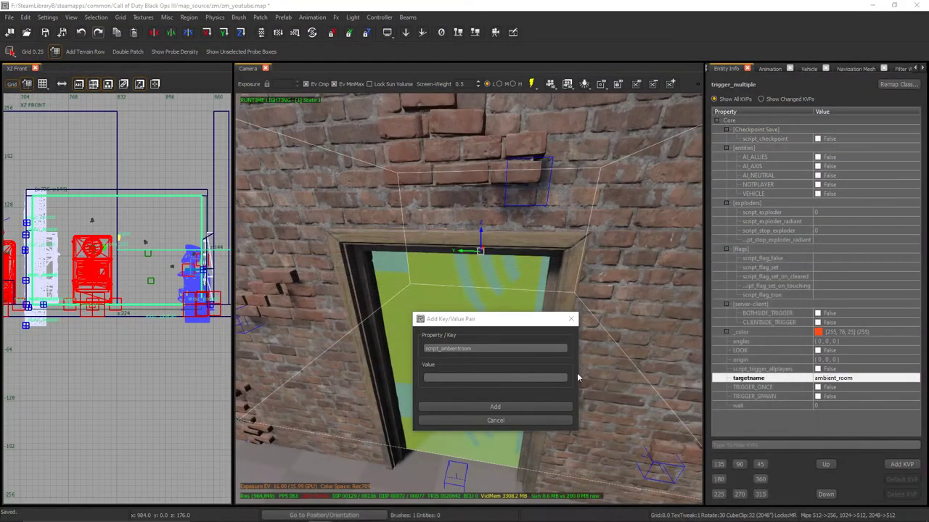
click(552, 409)
Step: Add a script_ambientpriority key with the value 1 to the ambient_room trigger
click(901, 464)
text(scr)
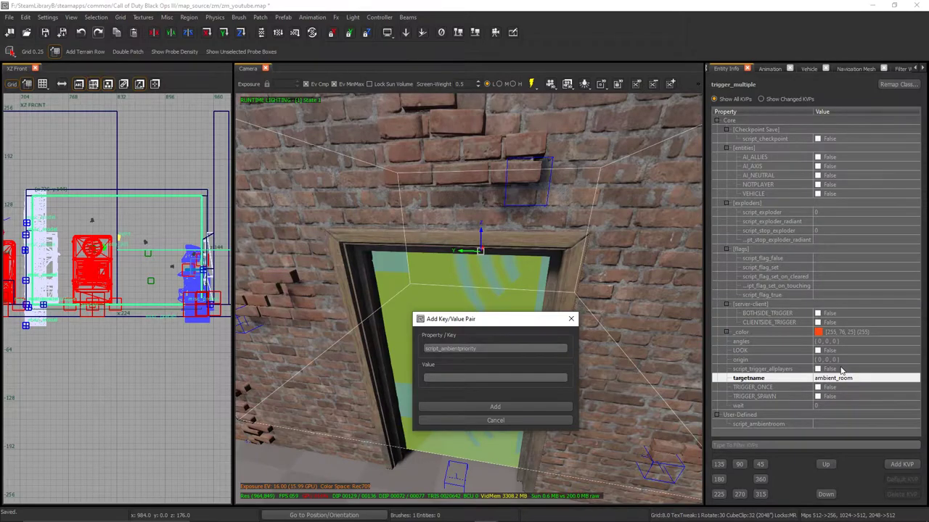
key(Return)
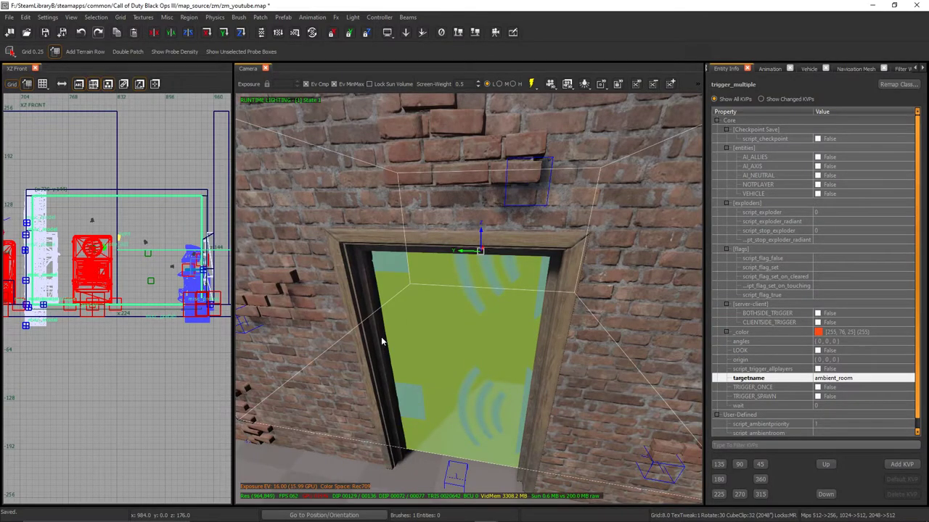
Step: Try shifting the ambient_room trigger sideways so it extends partly outside the room
right_drag(382, 341, 419, 346)
right_drag(493, 301, 428, 299)
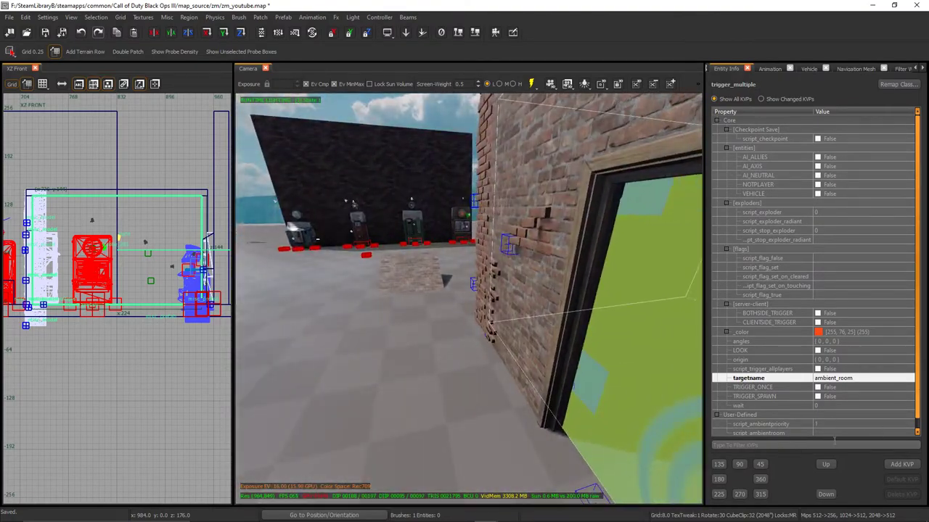
scroll(583, 164, down, 3)
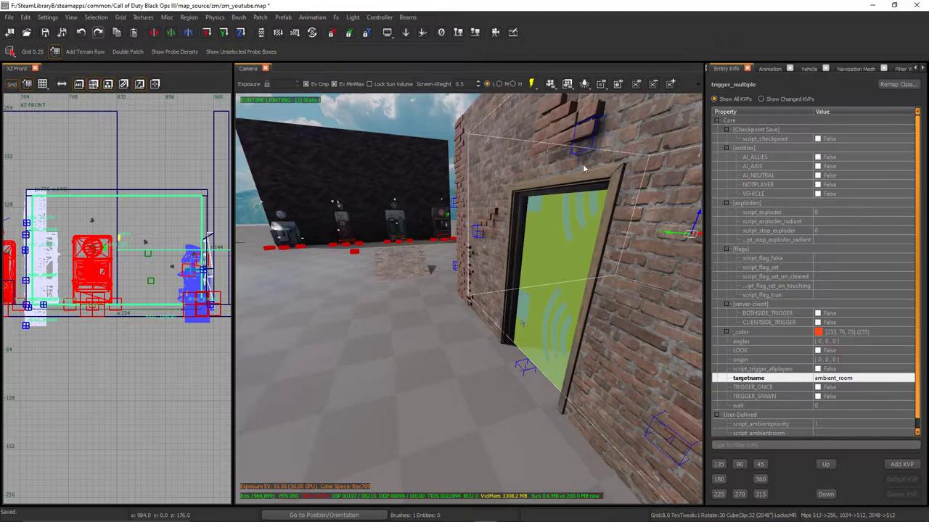
right_drag(581, 315, 562, 315)
right_drag(439, 308, 590, 312)
drag(647, 249, 518, 253)
mouse_move(518, 255)
right_down()
mouse_move(497, 342)
mouse_move(490, 327)
mouse_move(450, 312)
mouse_move(479, 253)
mouse_move(505, 240)
mouse_move(464, 235)
mouse_move(449, 251)
mouse_move(508, 265)
right_up()
right_drag(473, 425, 390, 421)
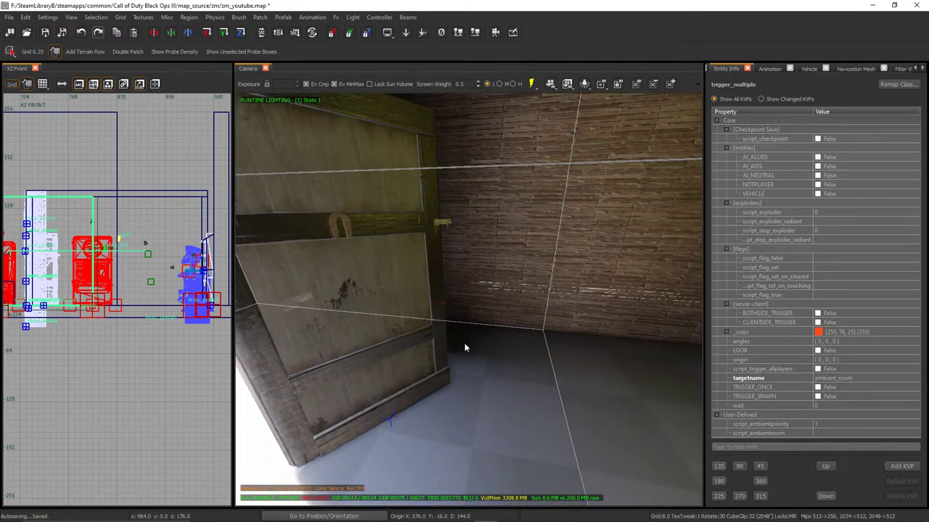
right_drag(465, 348, 490, 382)
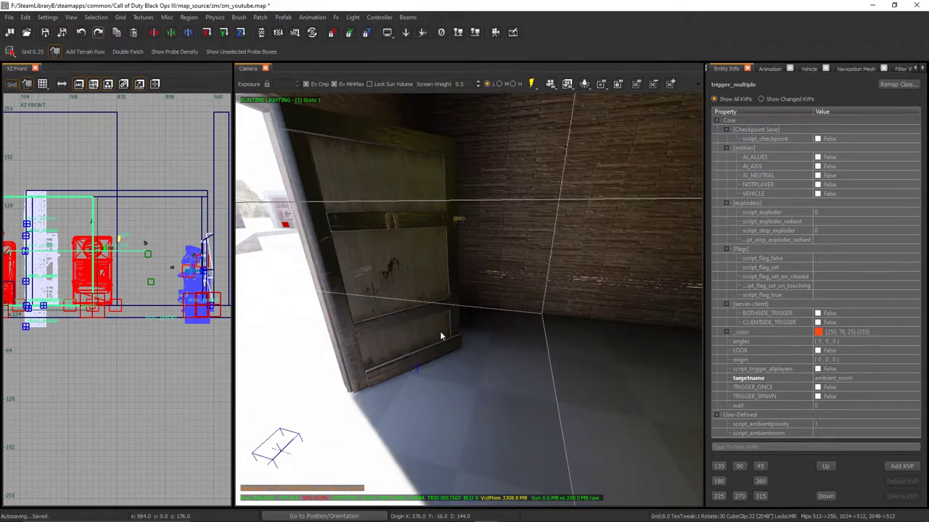
right_drag(556, 263, 580, 269)
right_drag(522, 341, 608, 292)
key(Escape)
Step: Select the trigger filling the room and set its CLIENTSIDE_TRIGGER property to True
shift+click(499, 286)
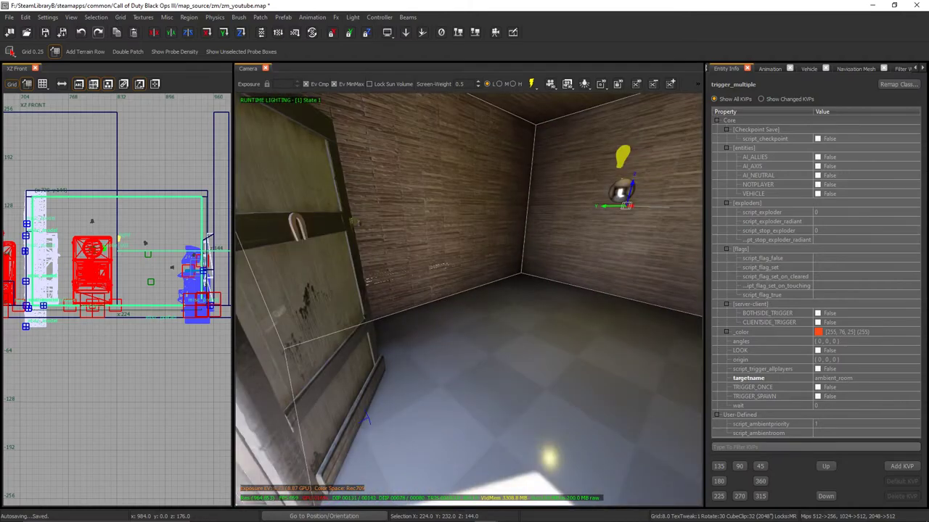
right_drag(539, 318, 592, 304)
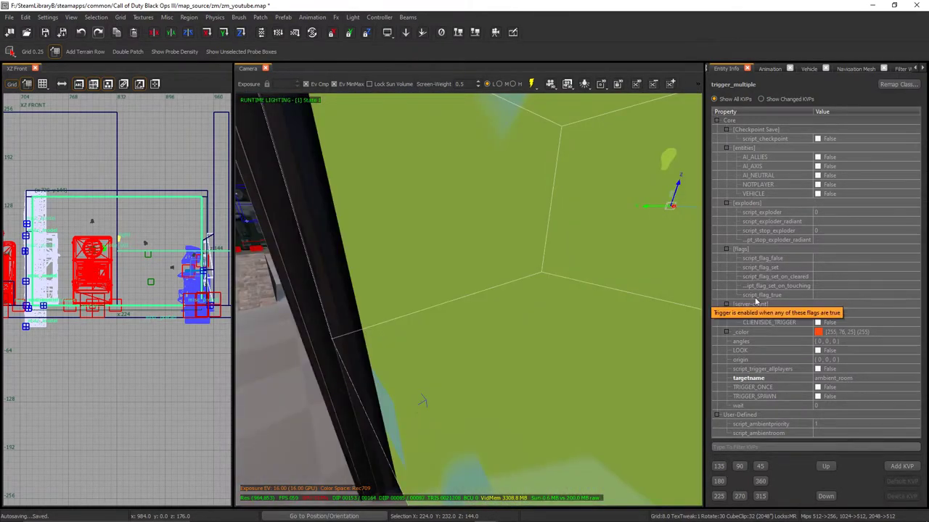
click(818, 322)
right_drag(536, 320, 548, 305)
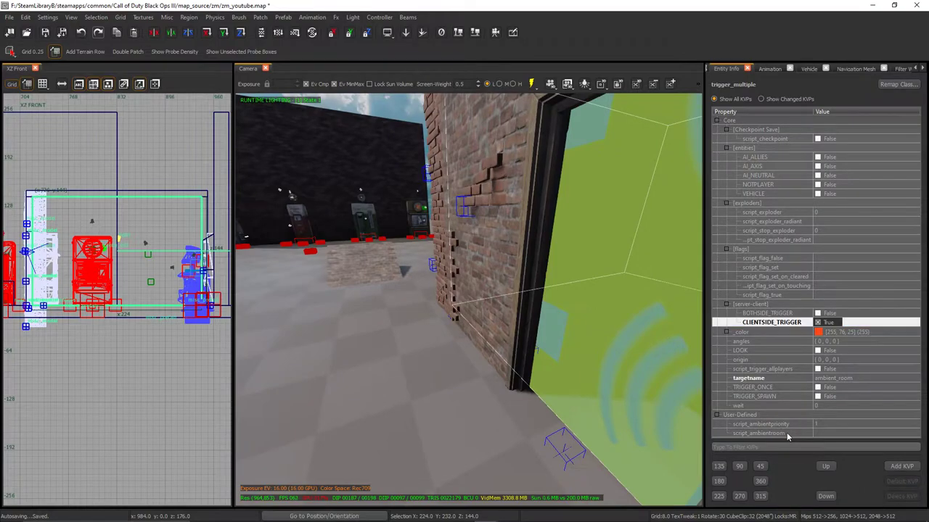